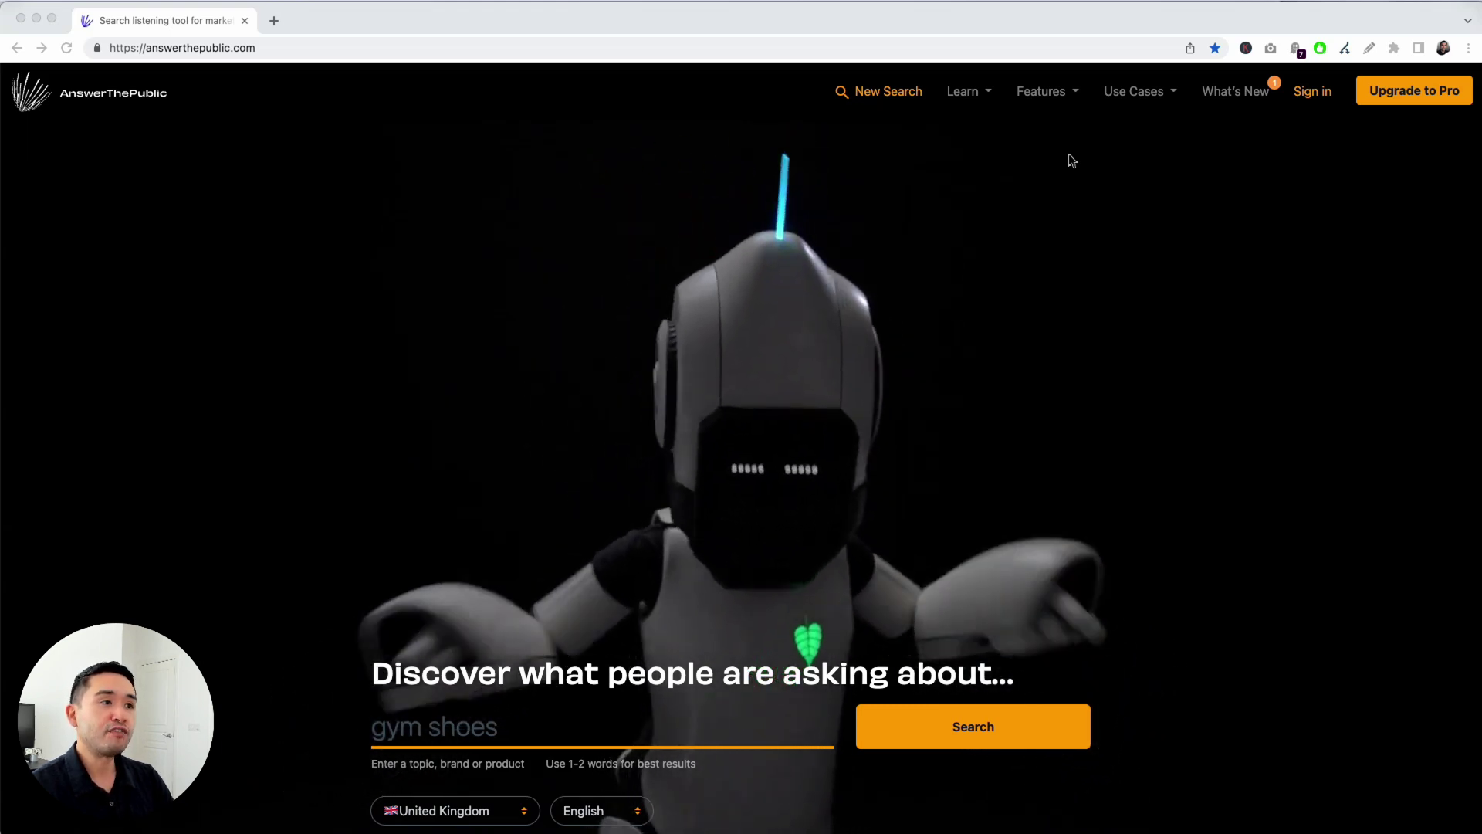
scroll(1073, 161, down, 1)
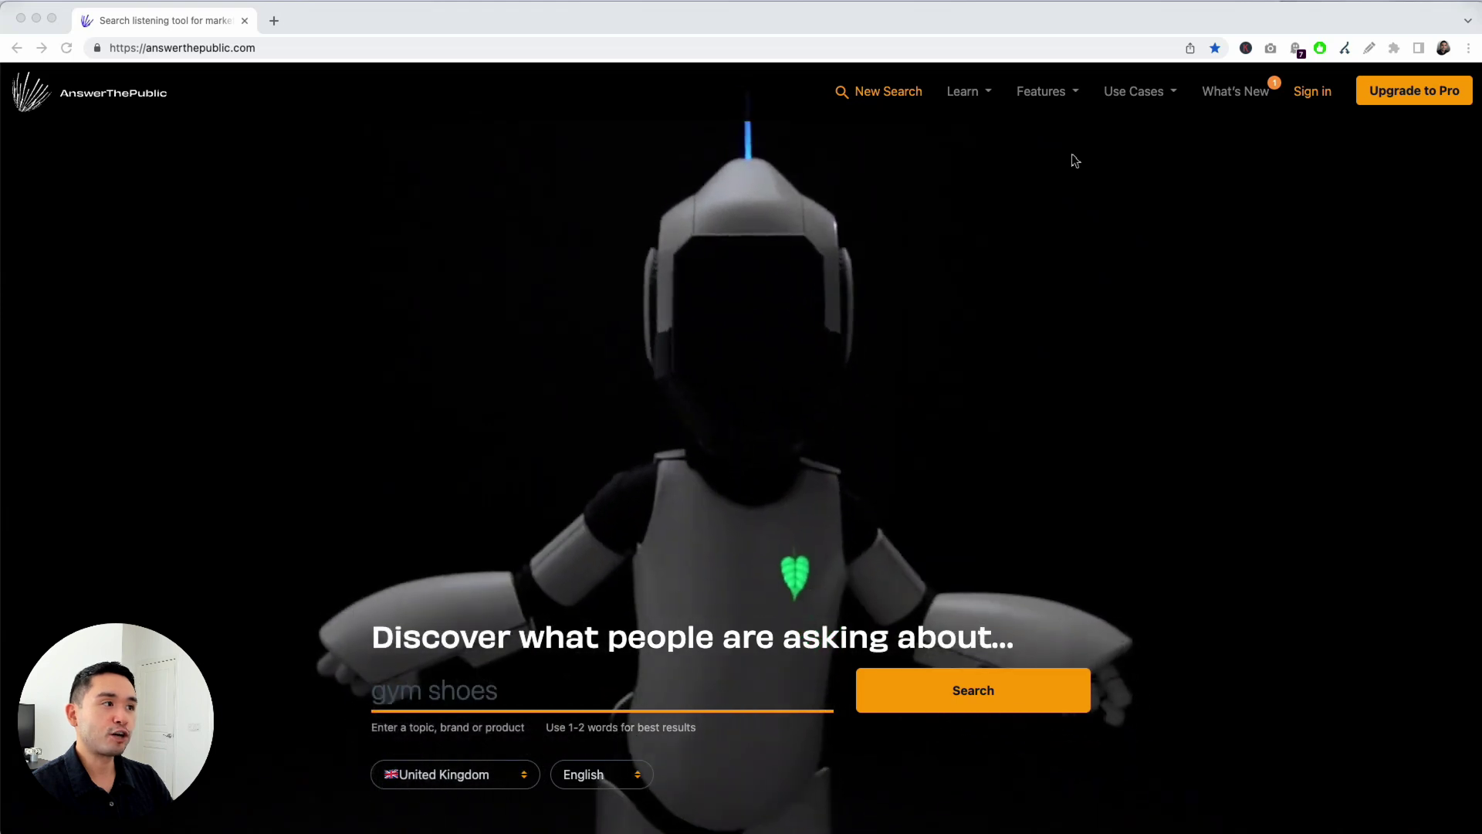
- Check the Keywords Everywhere settings panel, then search 'gym shoes' to load its 364-result report
click(1246, 49)
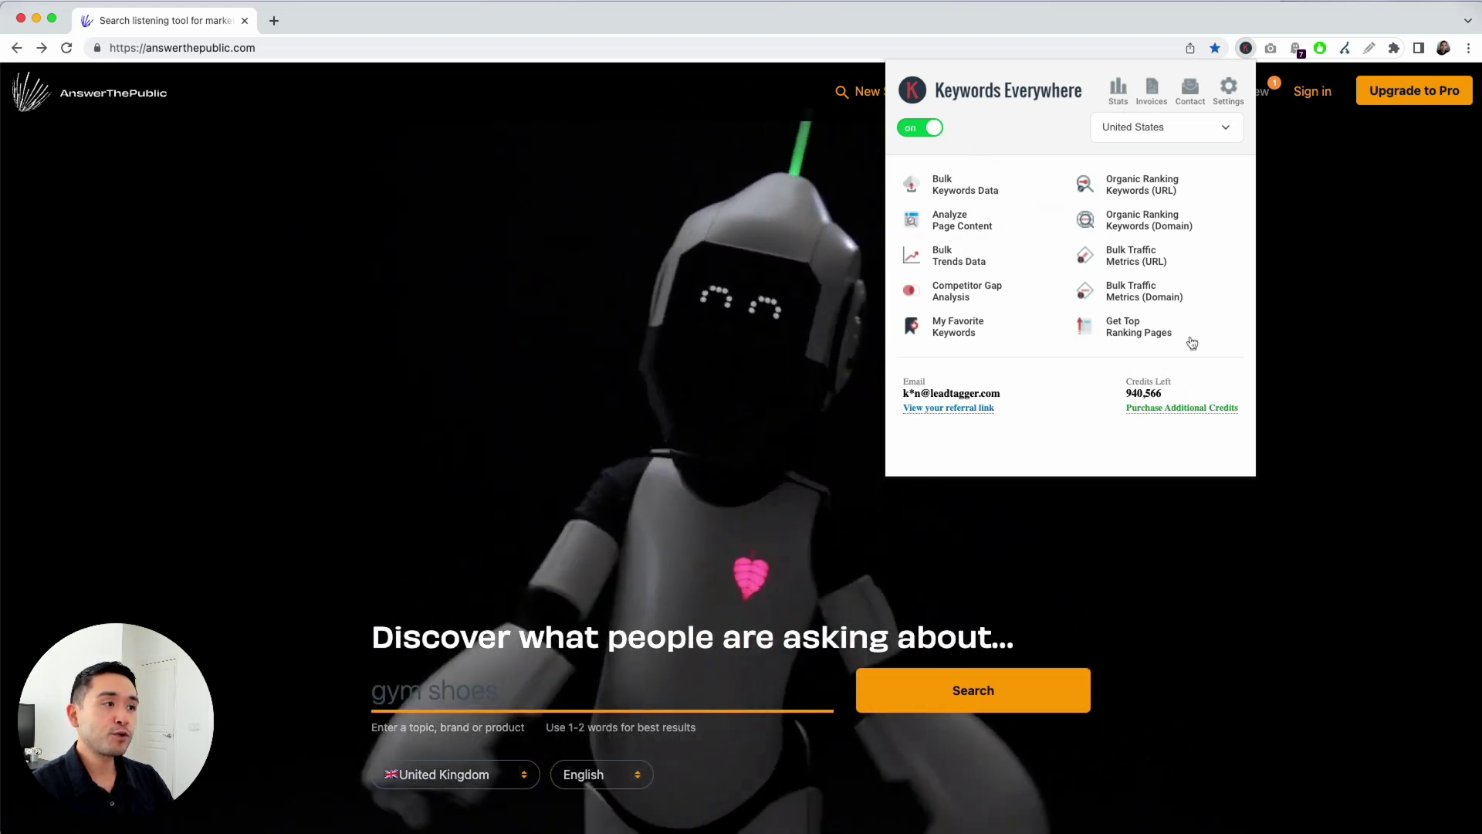
click(1313, 239)
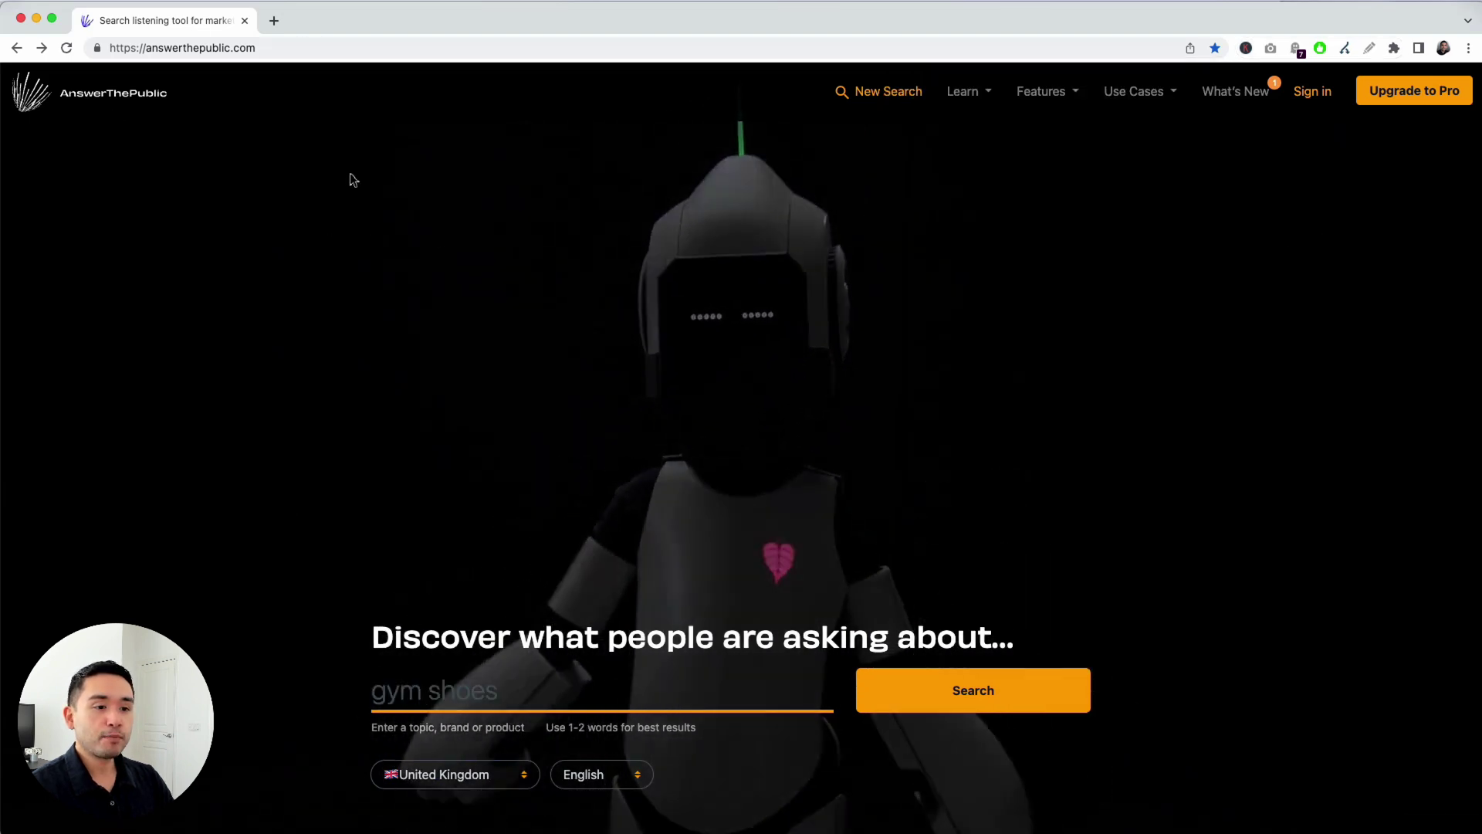
scroll(351, 182, down, 3)
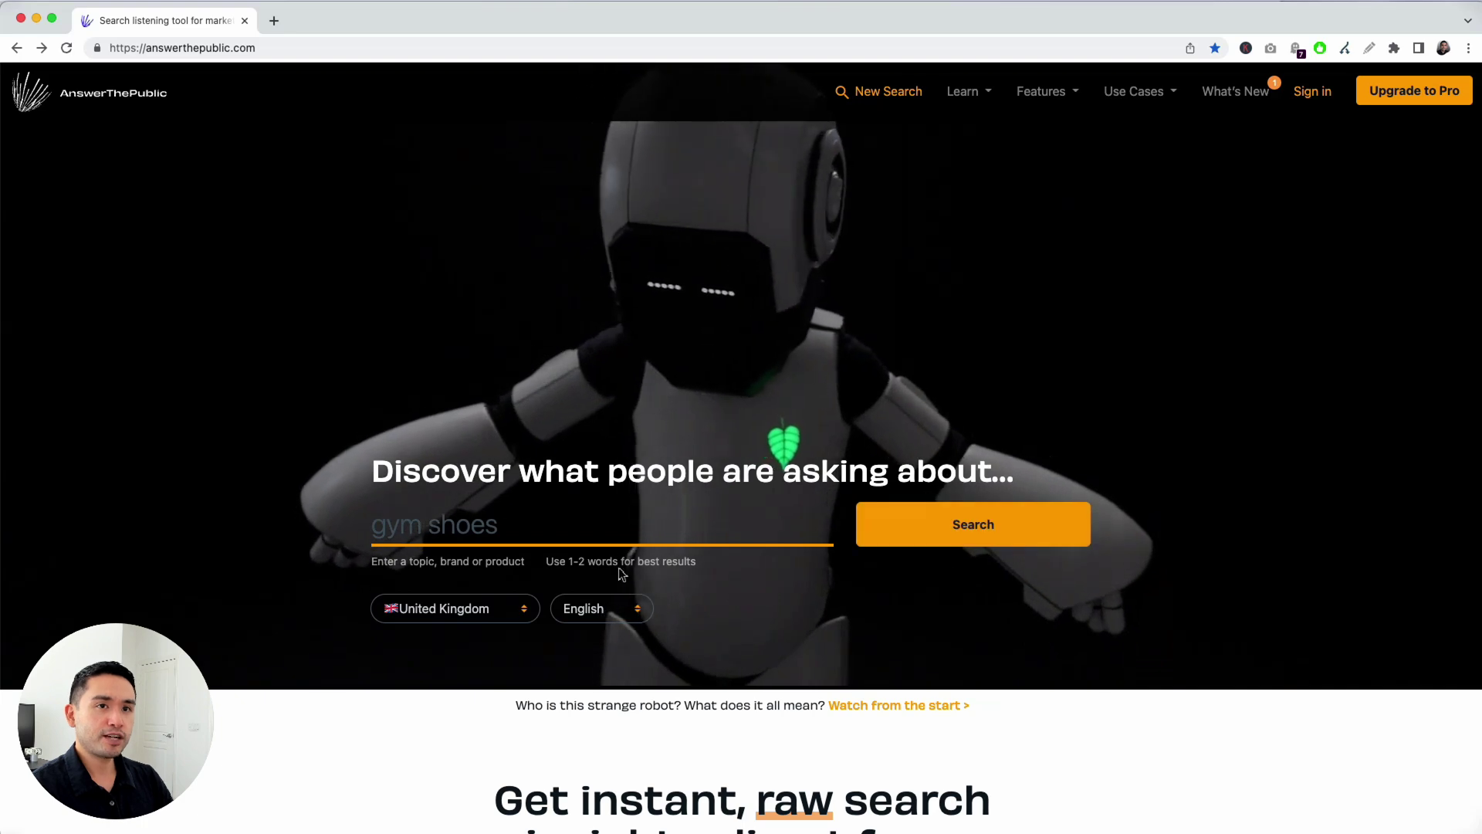
click(42, 48)
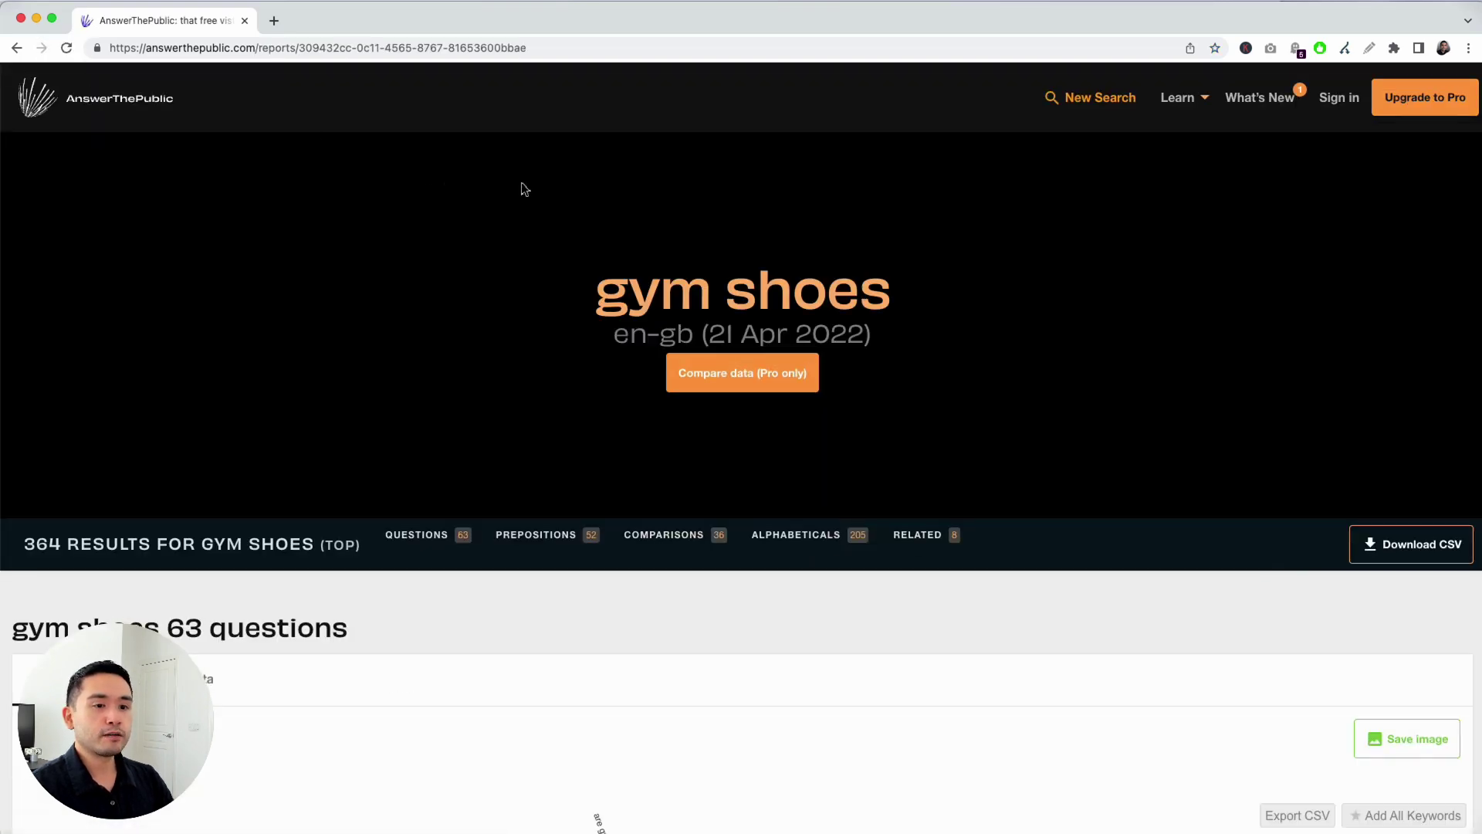
scroll(500, 585, down, 1)
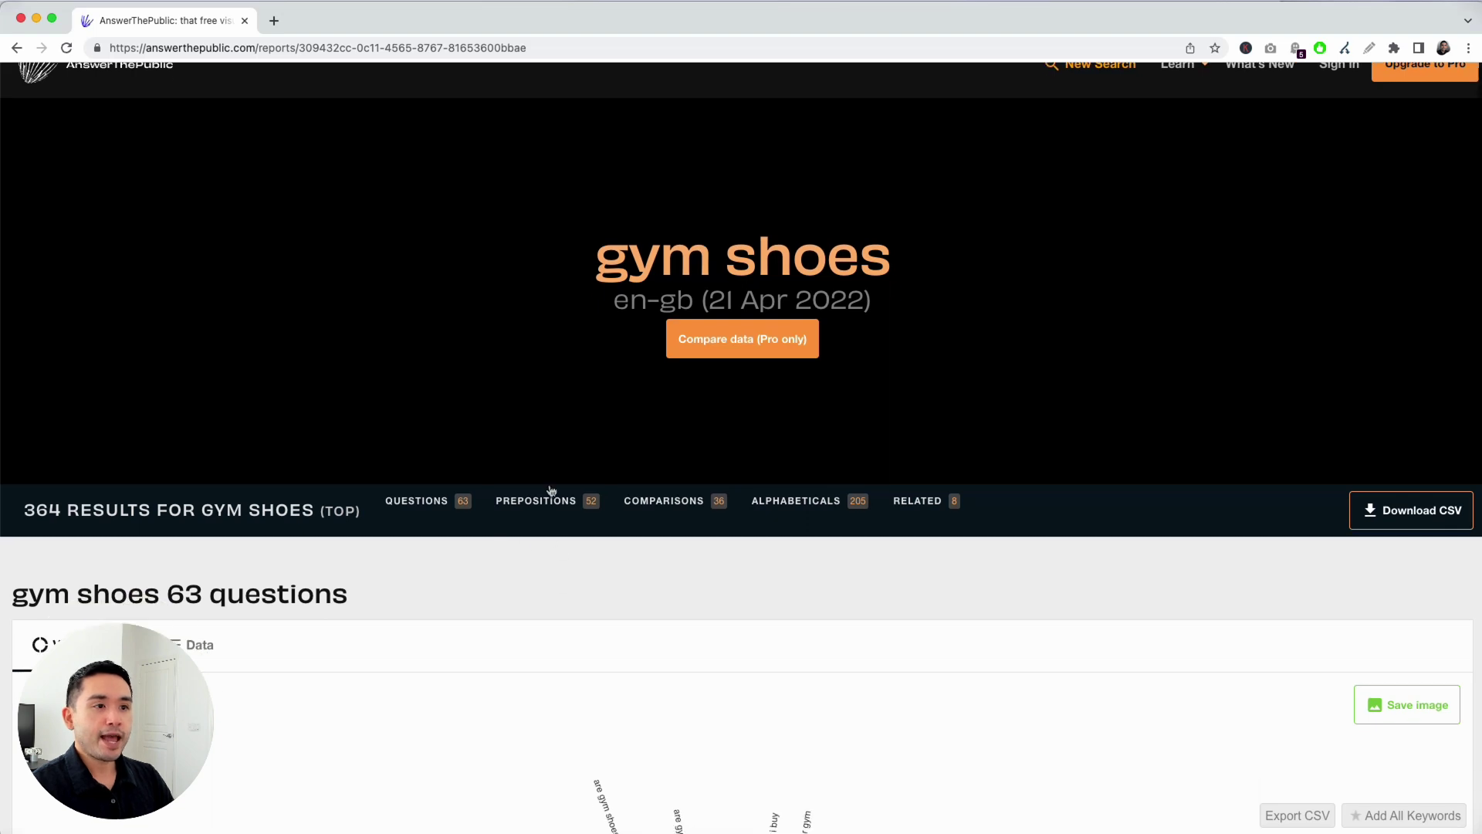
scroll(237, 523, down, 3)
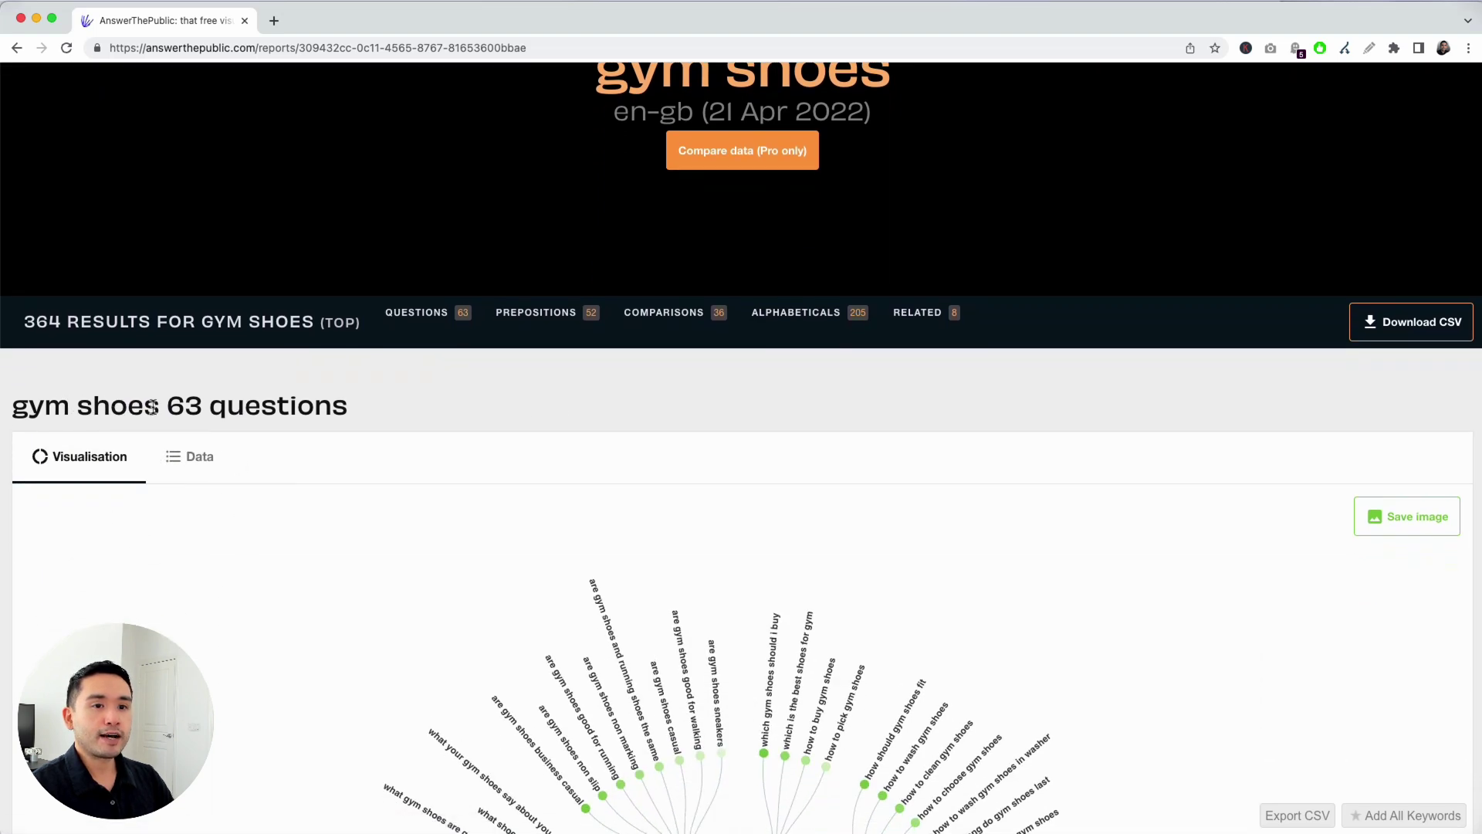
drag(168, 406, 290, 405)
scroll(347, 411, down, 2)
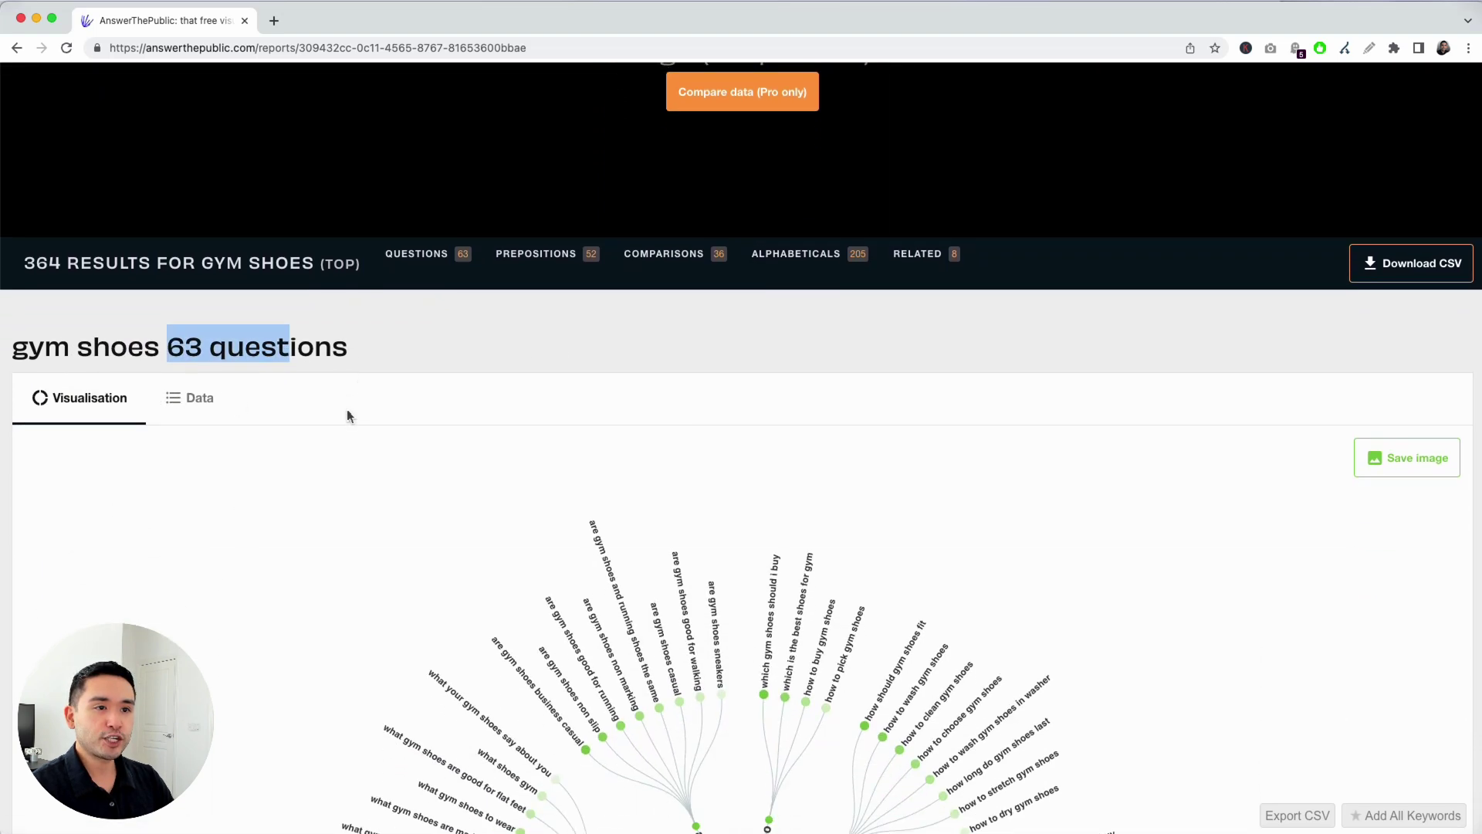
scroll(536, 242, down, 3)
click(536, 133)
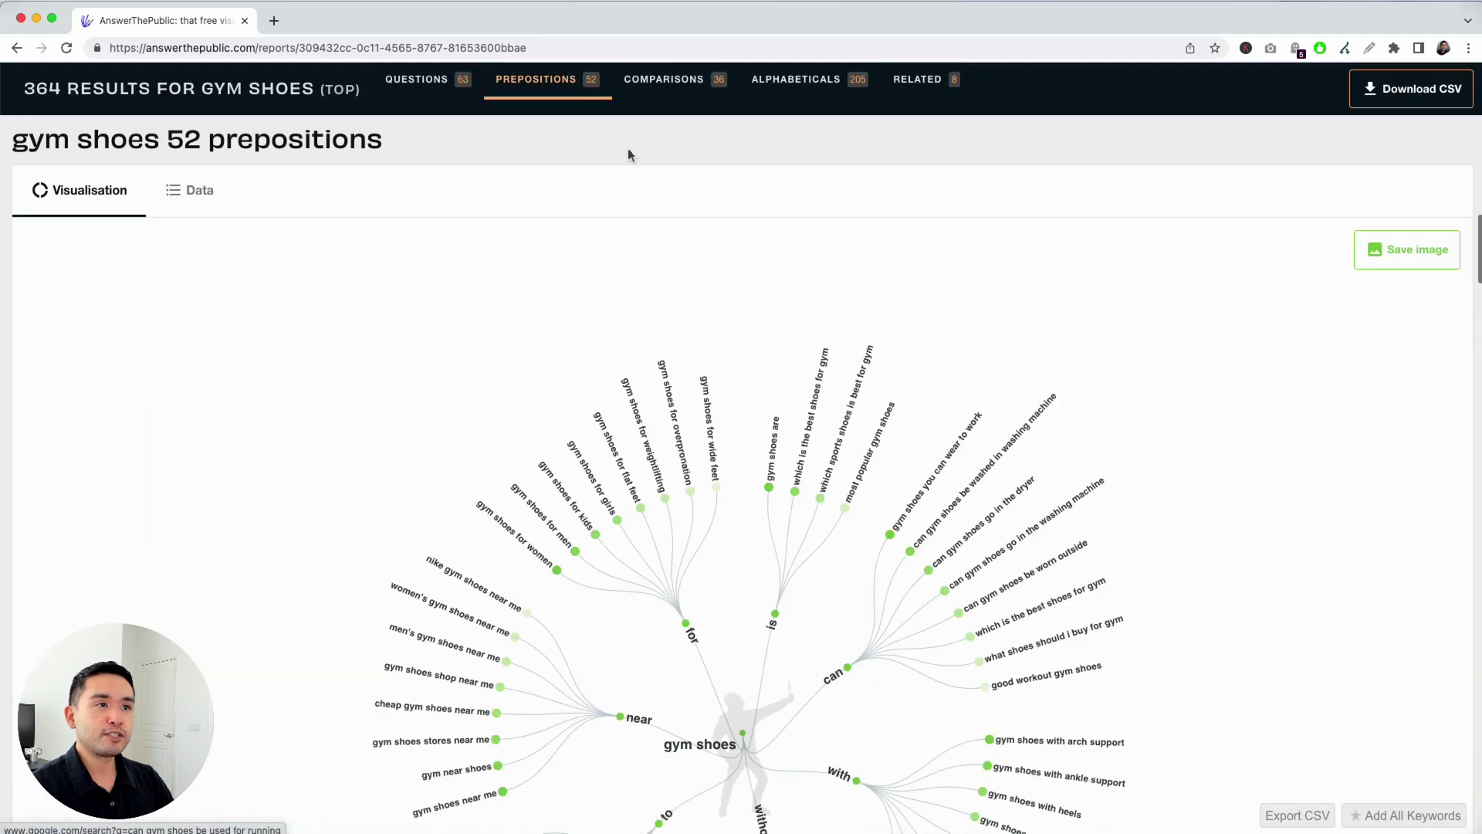
click(661, 79)
click(425, 84)
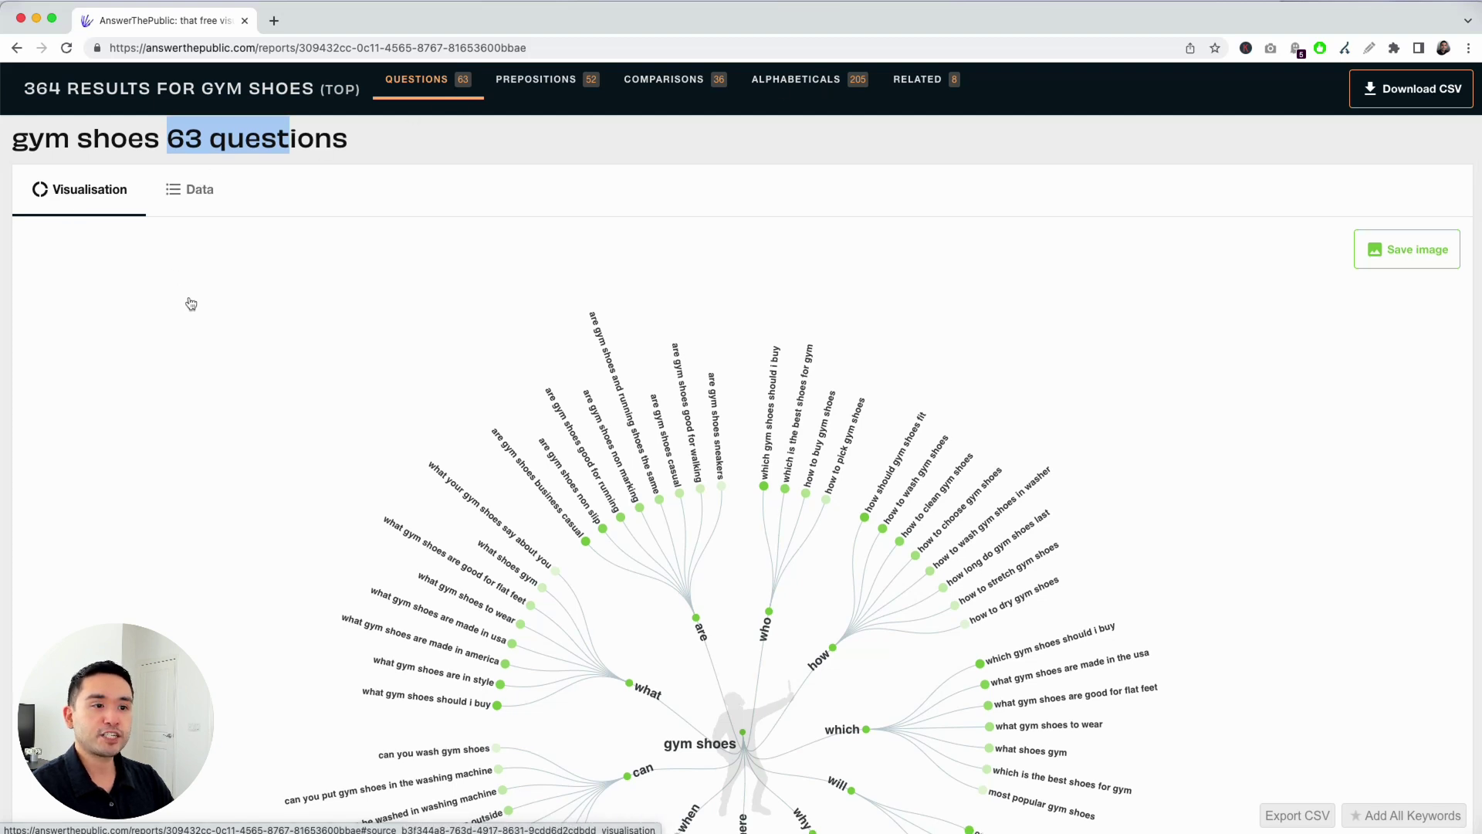
scroll(188, 303, down, 2)
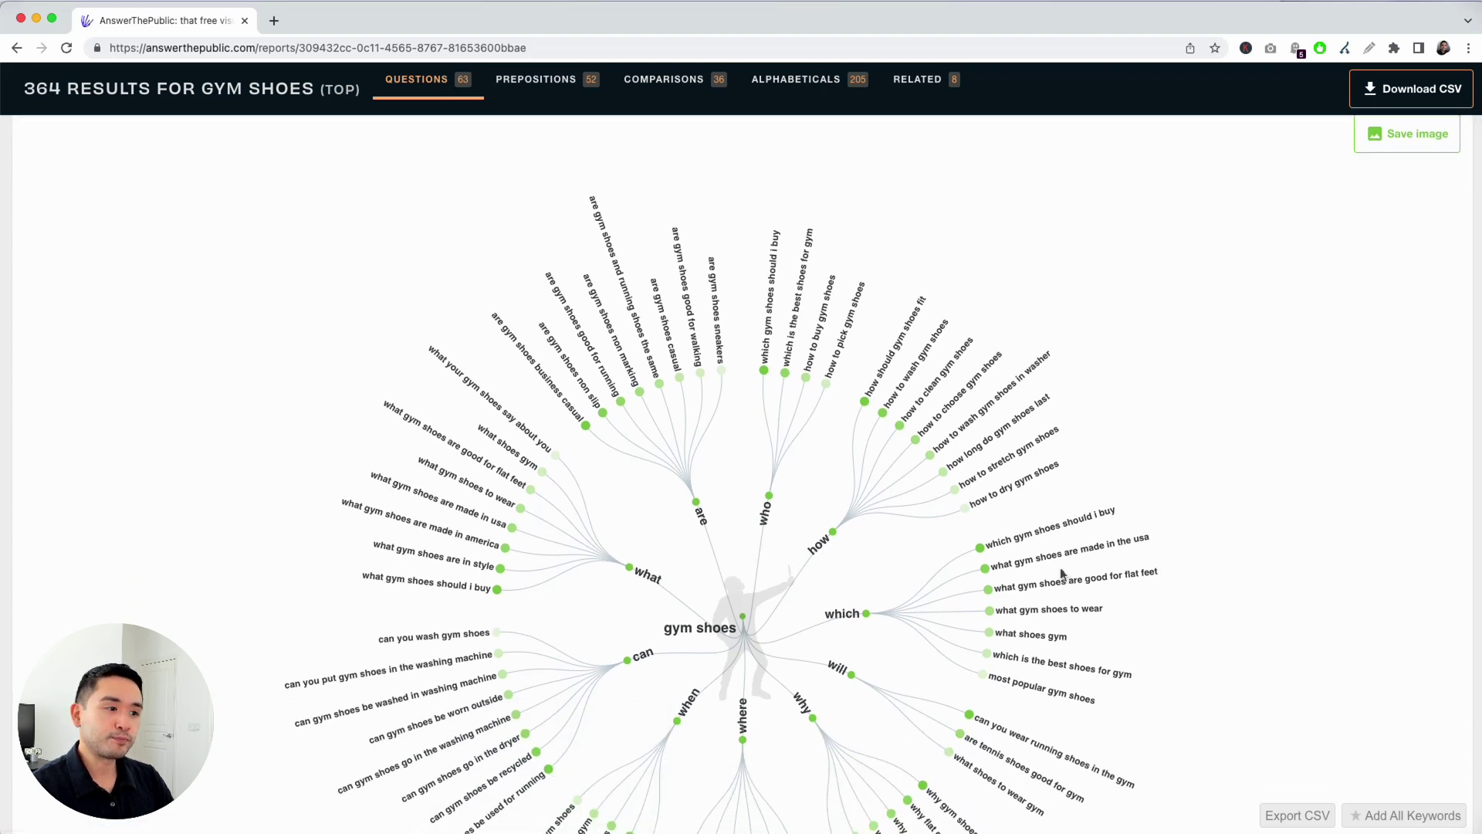
scroll(1064, 573, down, 1)
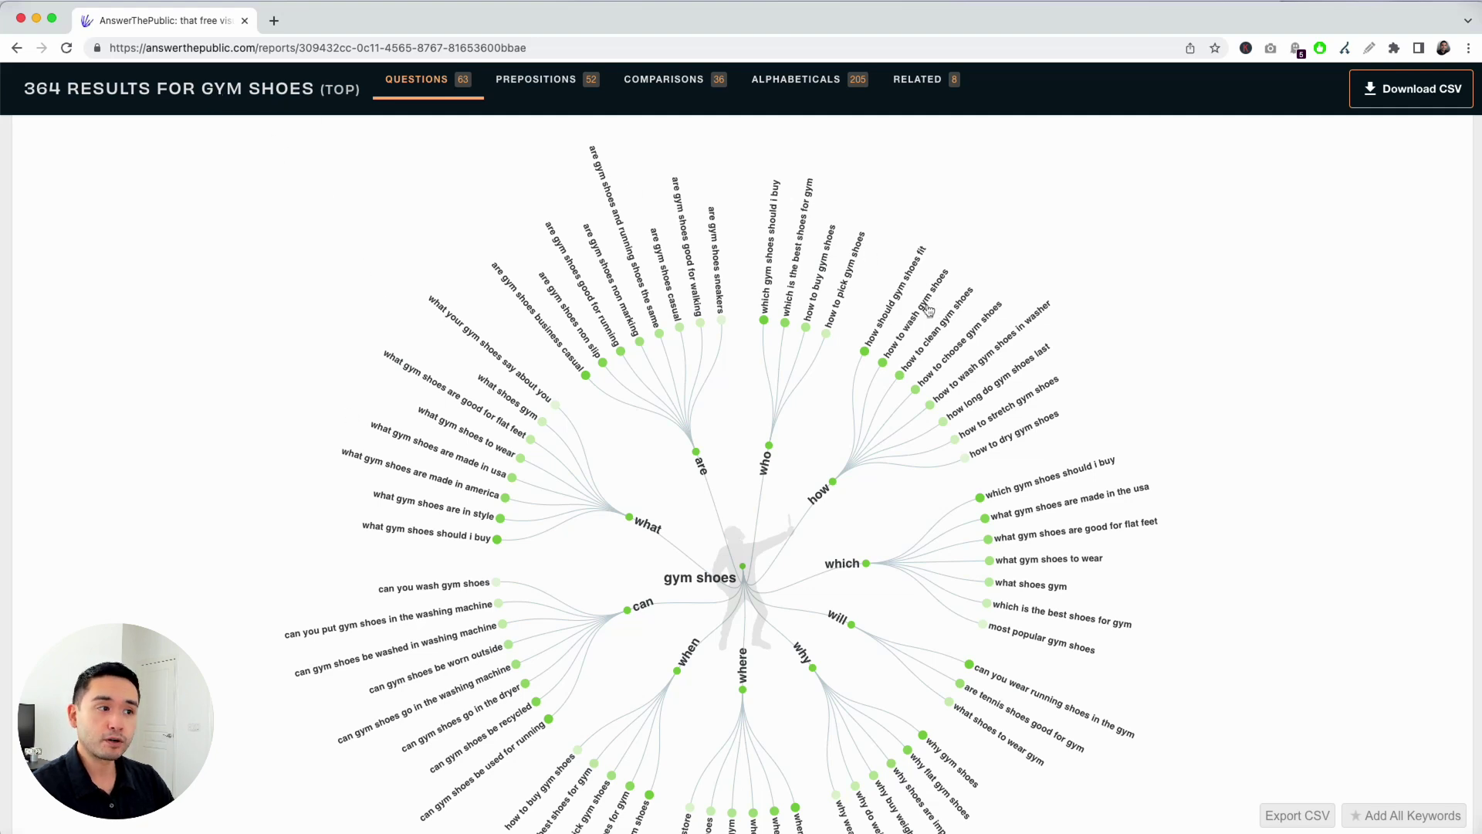
mouse_move(950, 347)
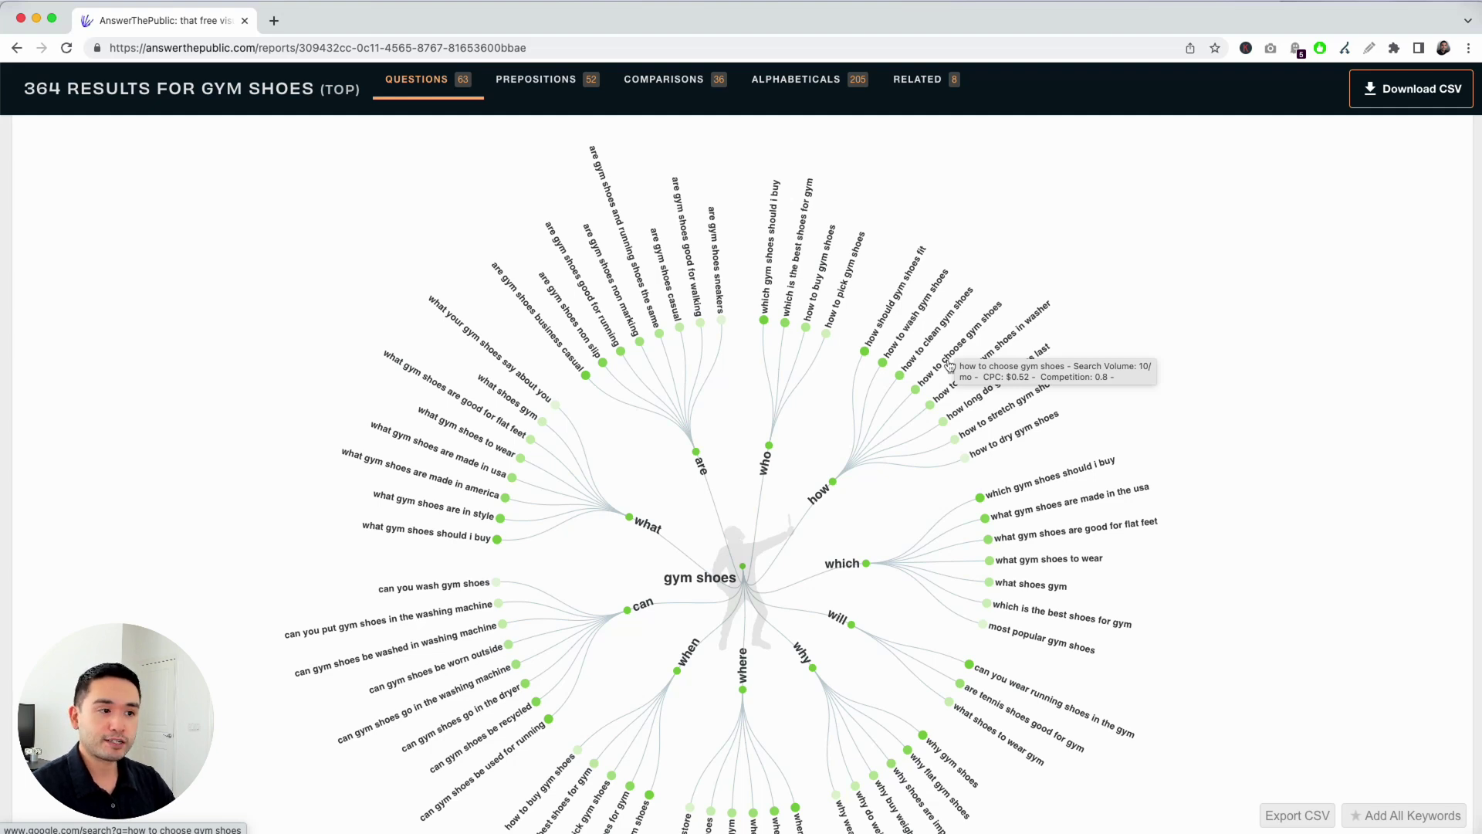
scroll(955, 370, up, 3)
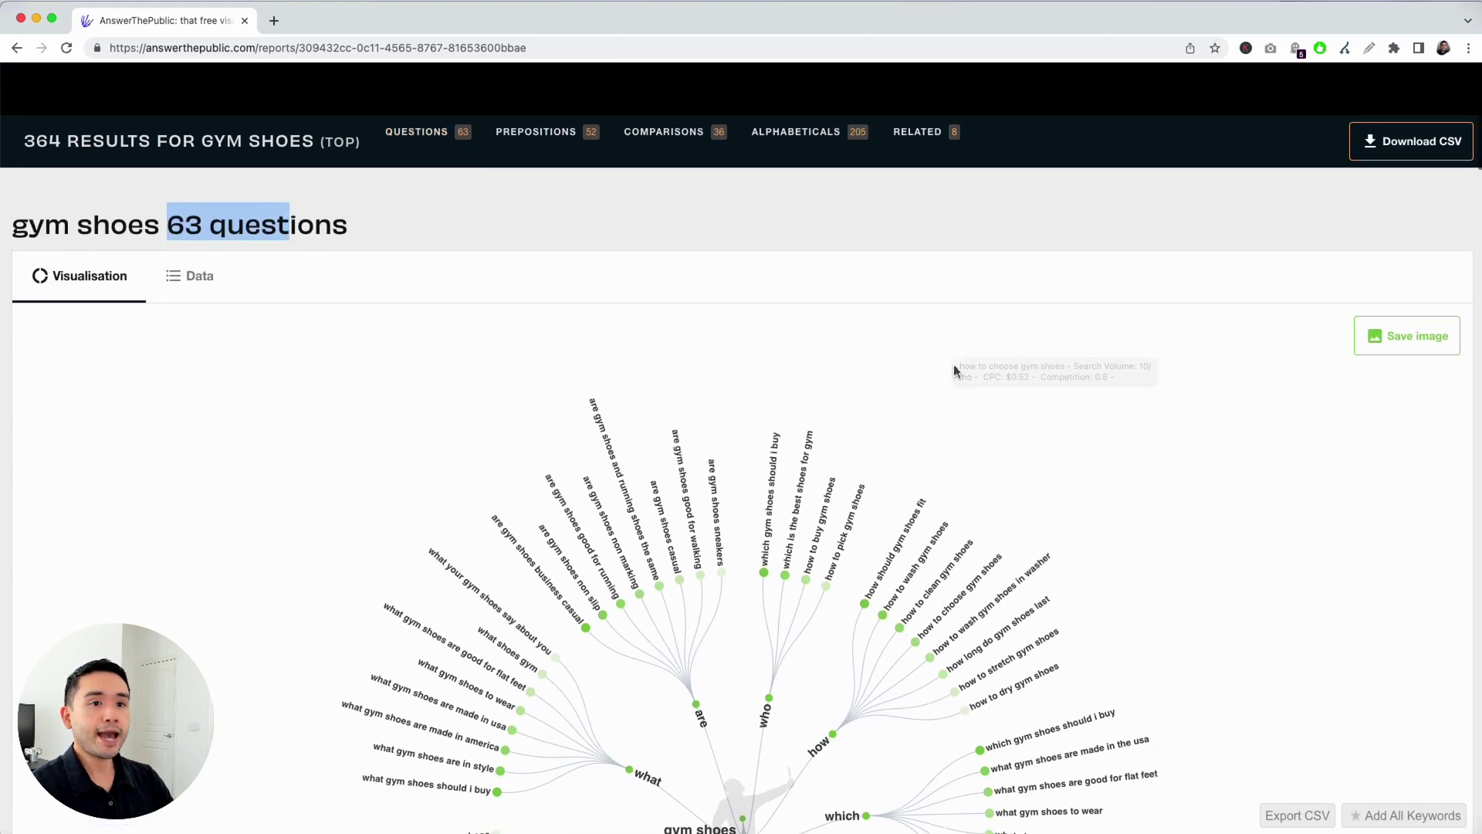
click(386, 288)
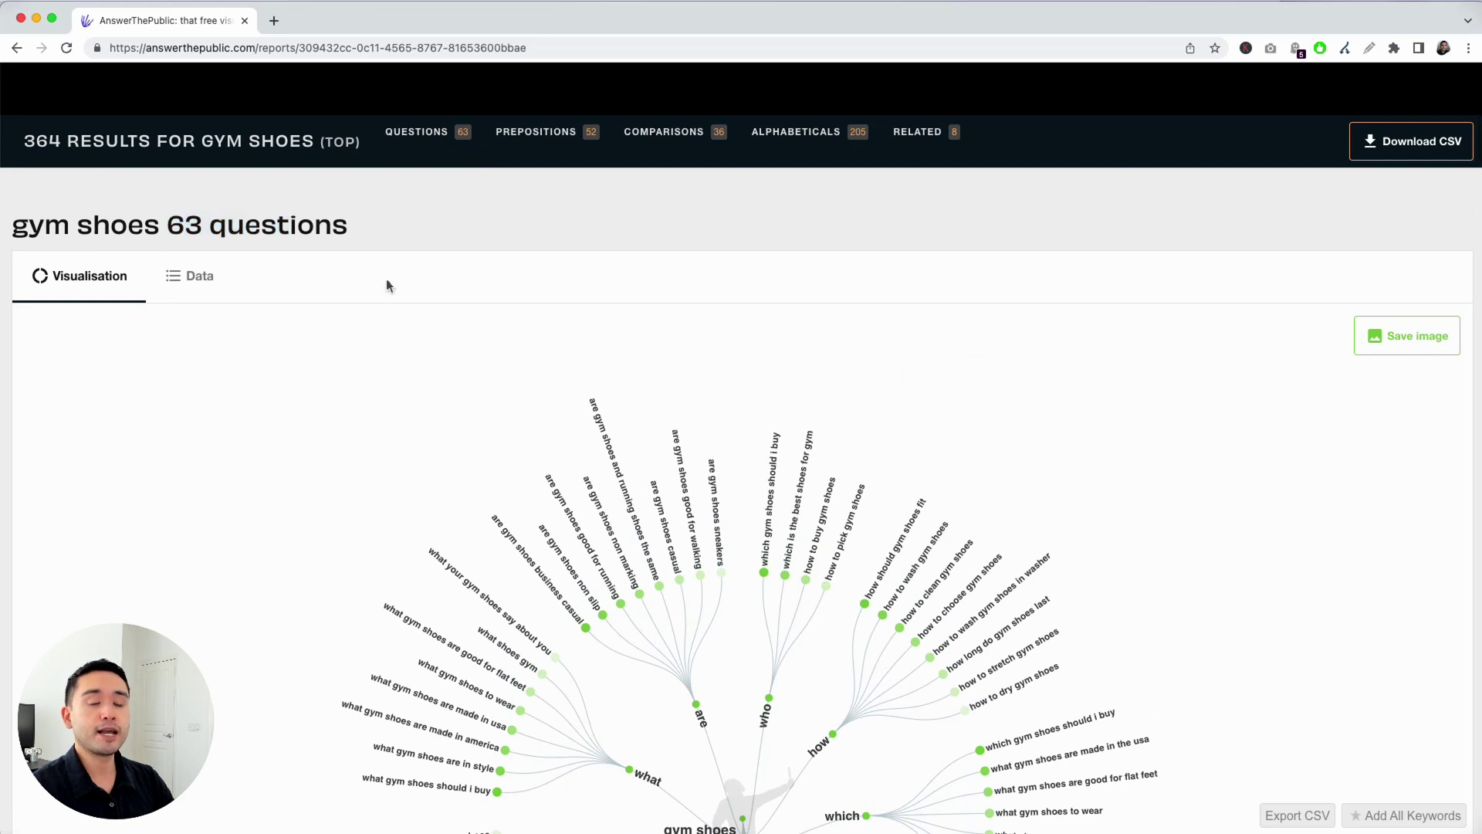
- Switch the questions section to the Data view listing volume, CPC, competition and trend
click(203, 279)
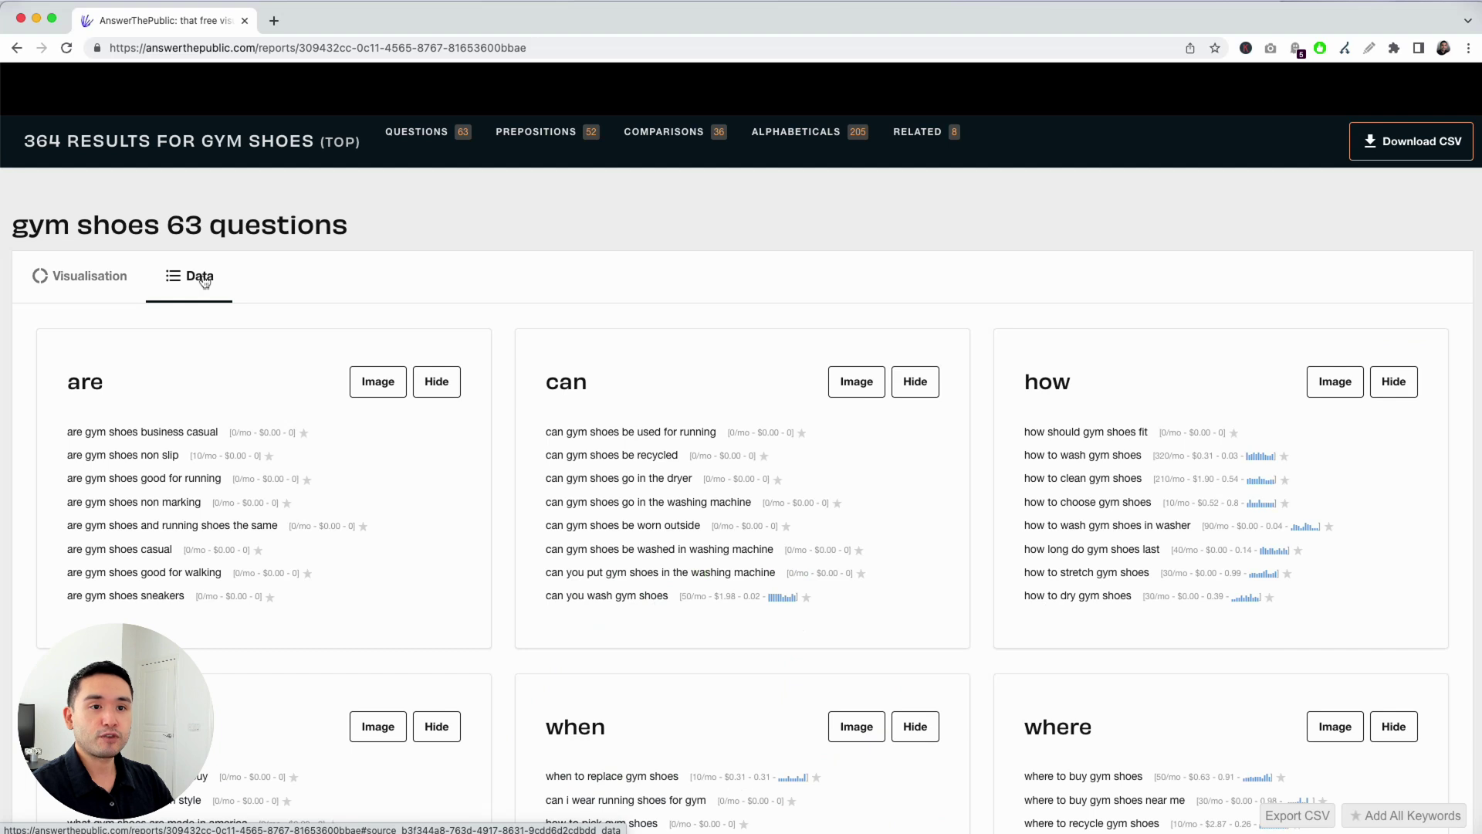
scroll(235, 286, down, 3)
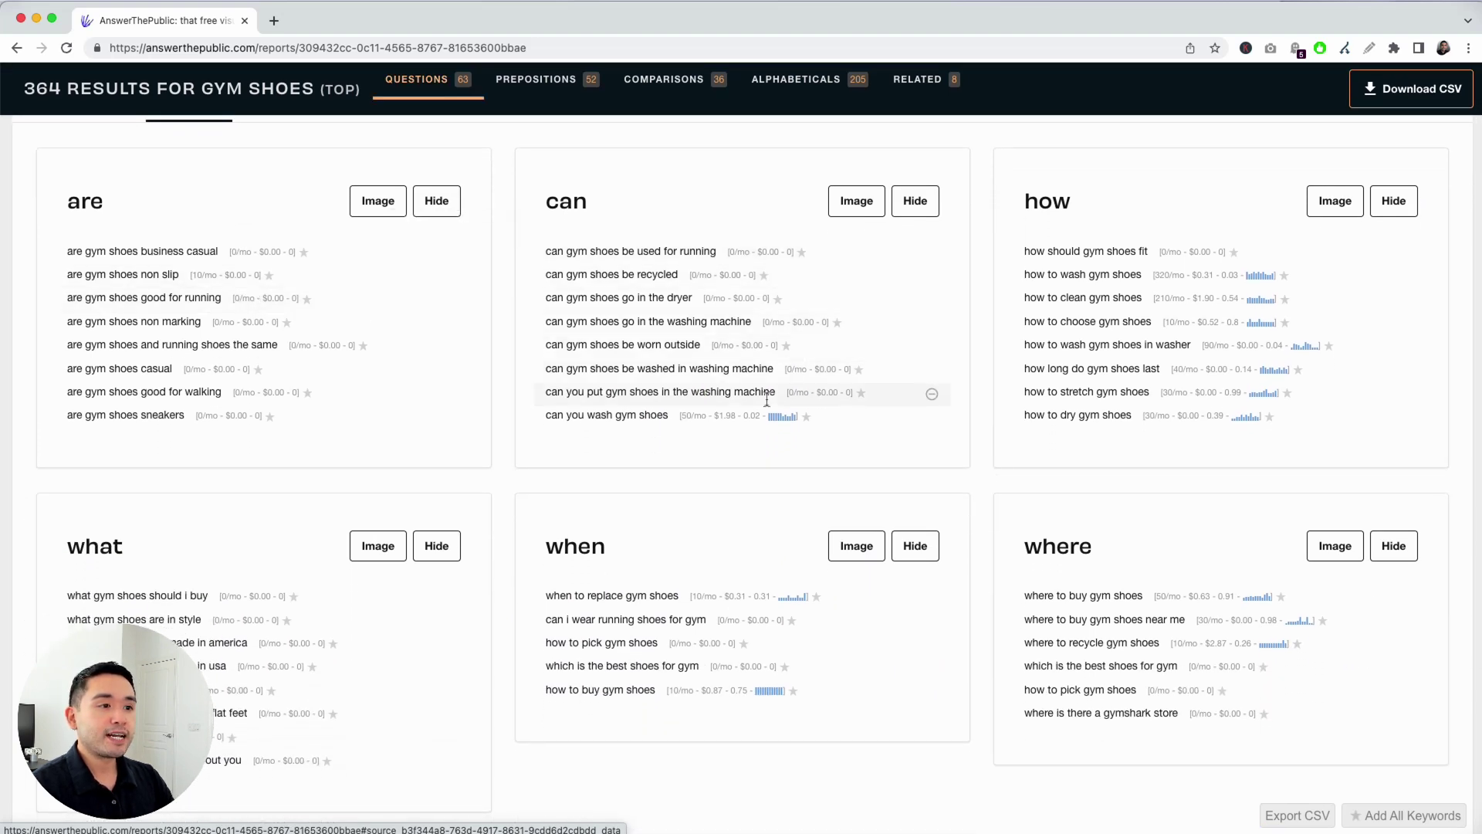
scroll(639, 291, down, 5)
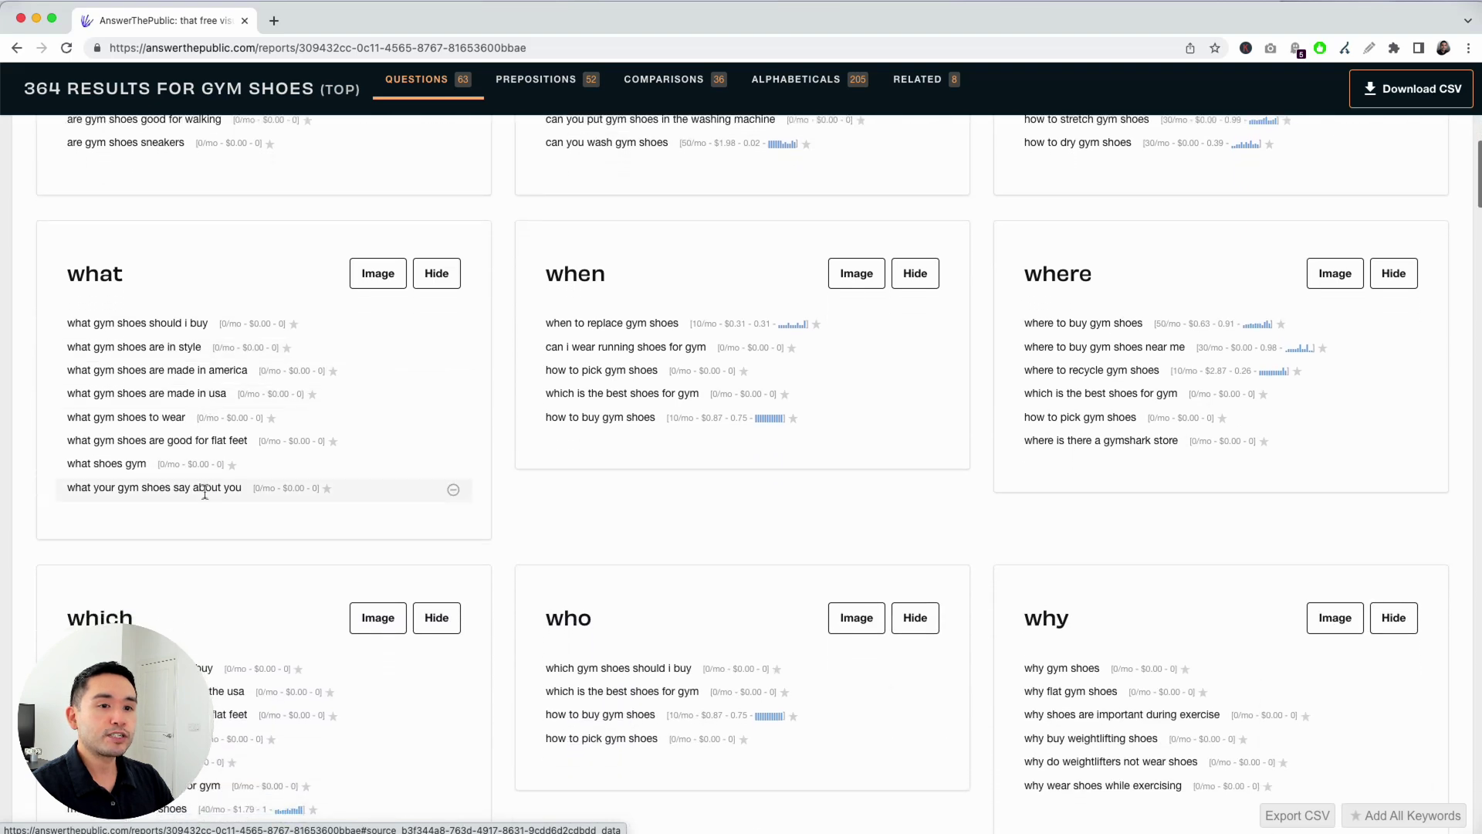
scroll(1145, 318, down, 3)
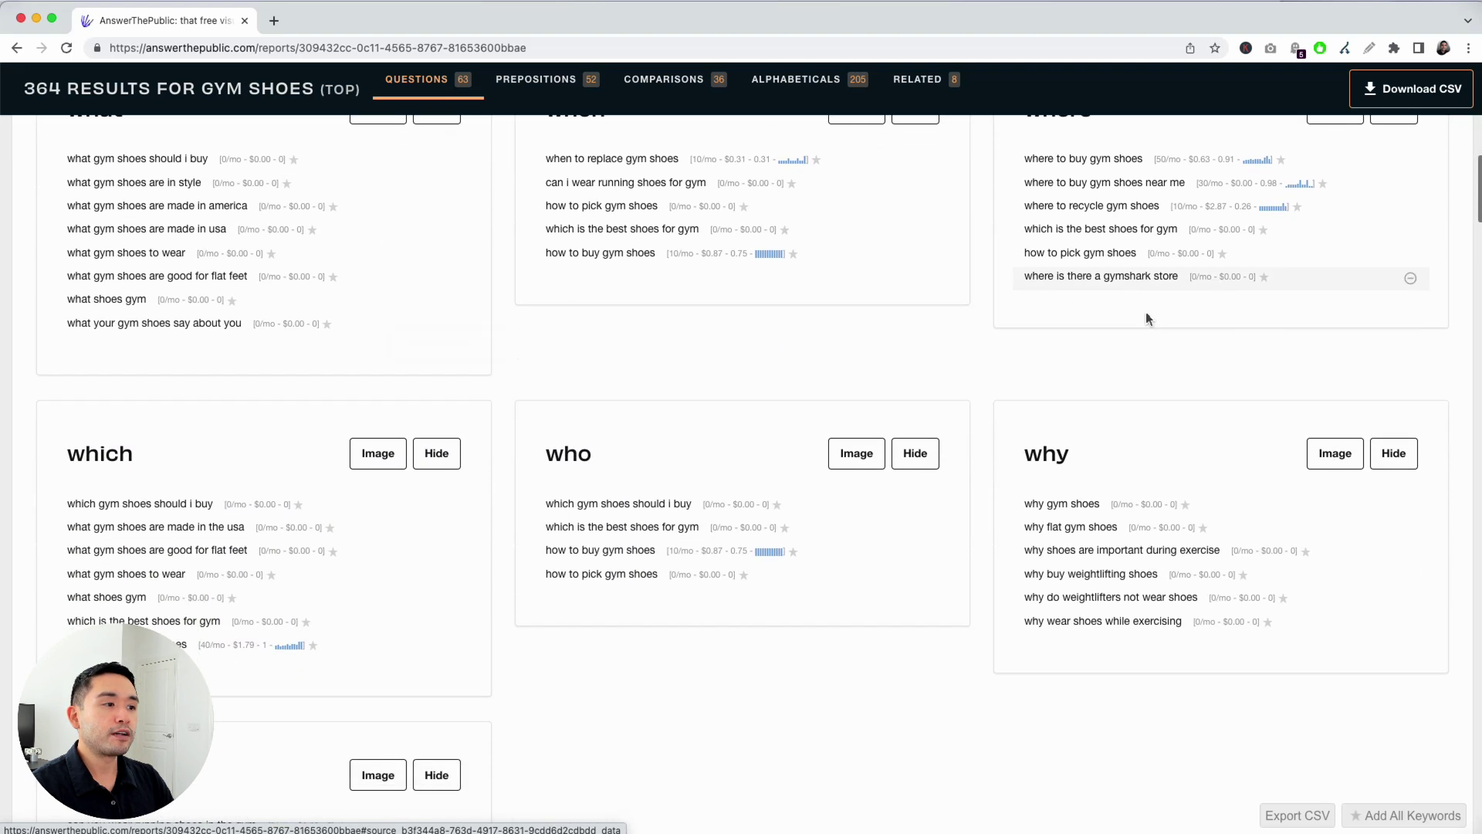
scroll(1154, 446, up, 6)
scroll(1148, 431, up, 3)
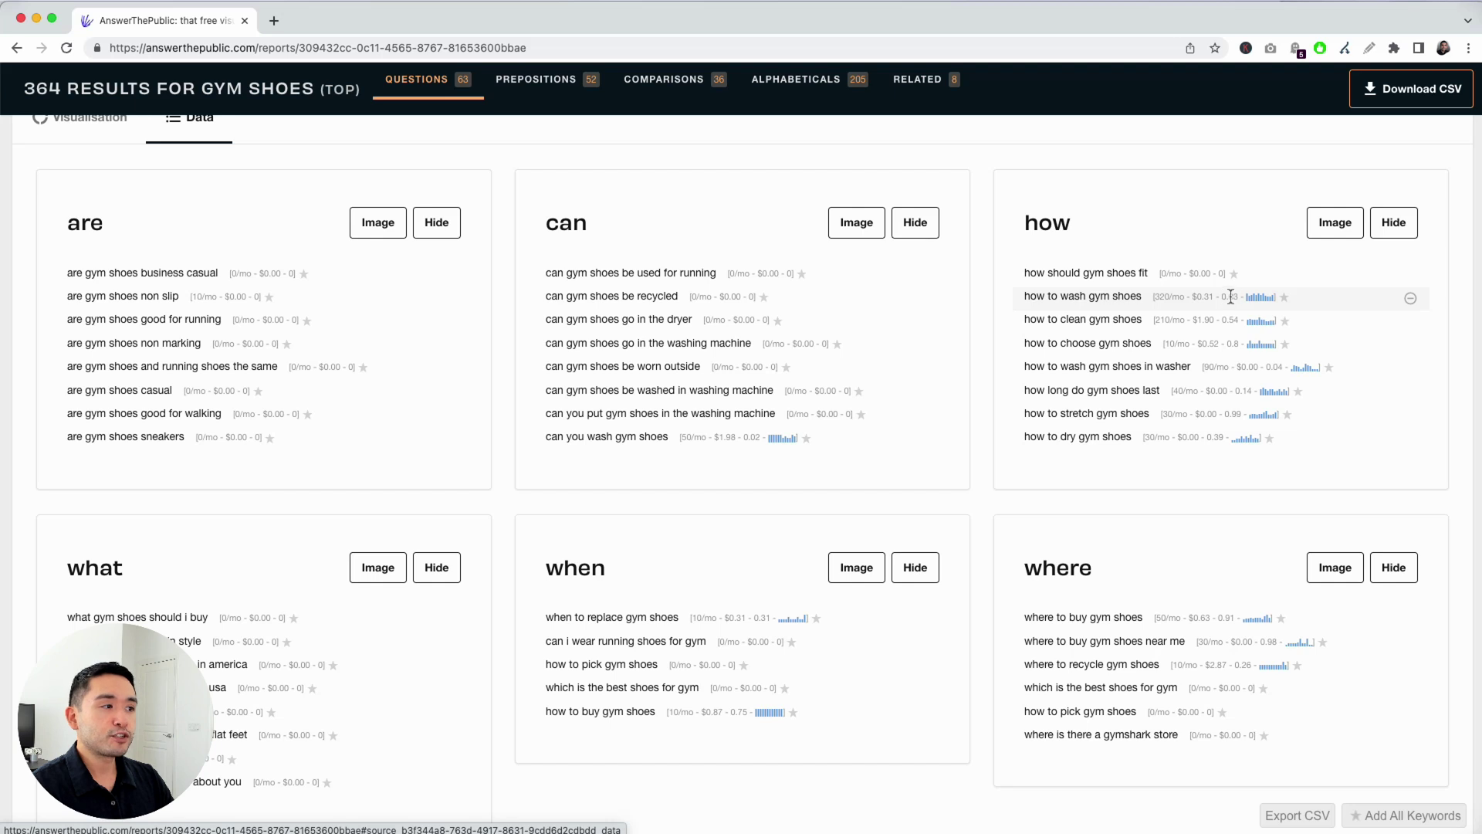
mouse_move(1261, 298)
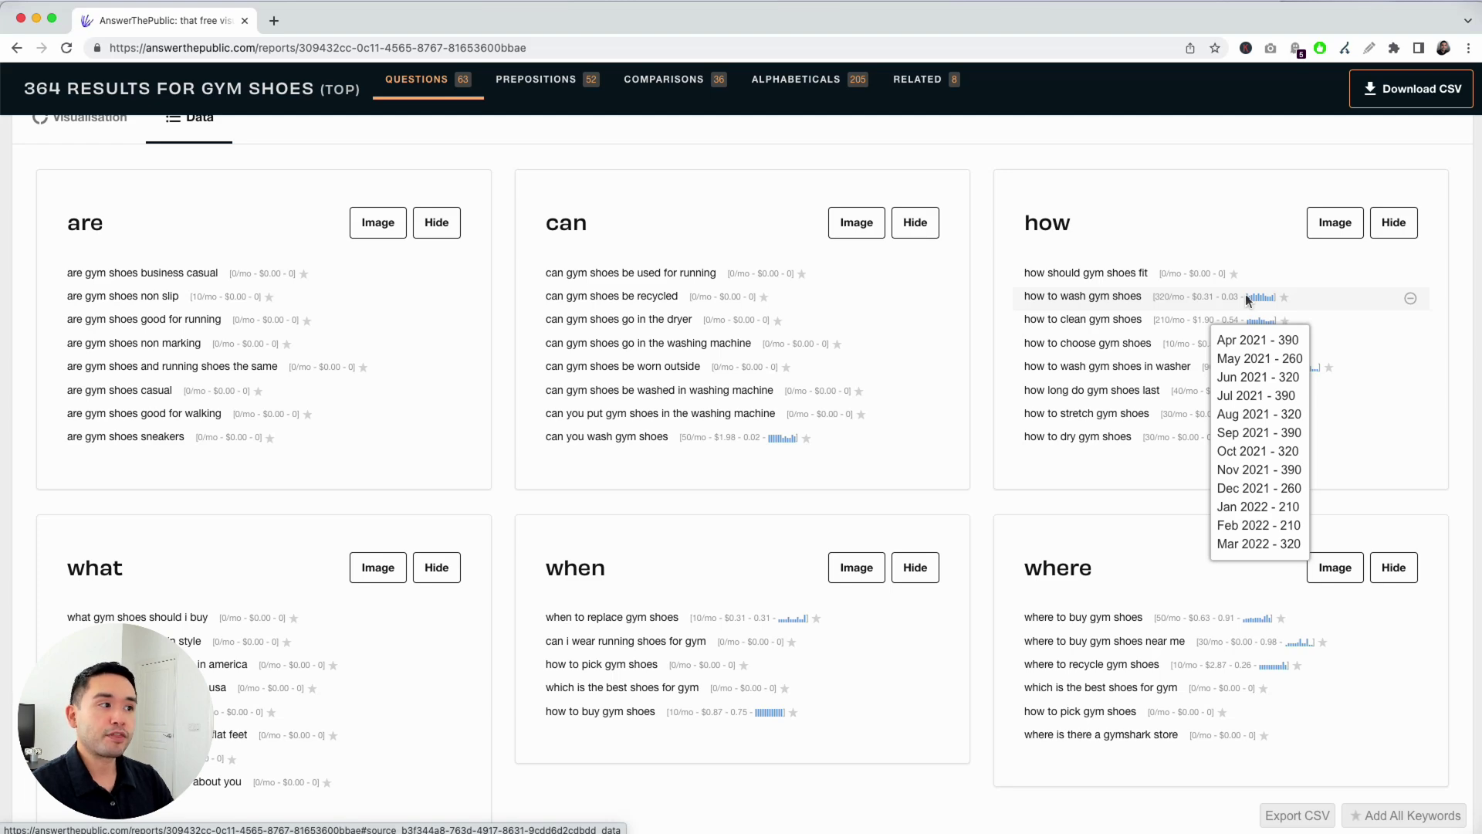
scroll(1132, 321, down, 3)
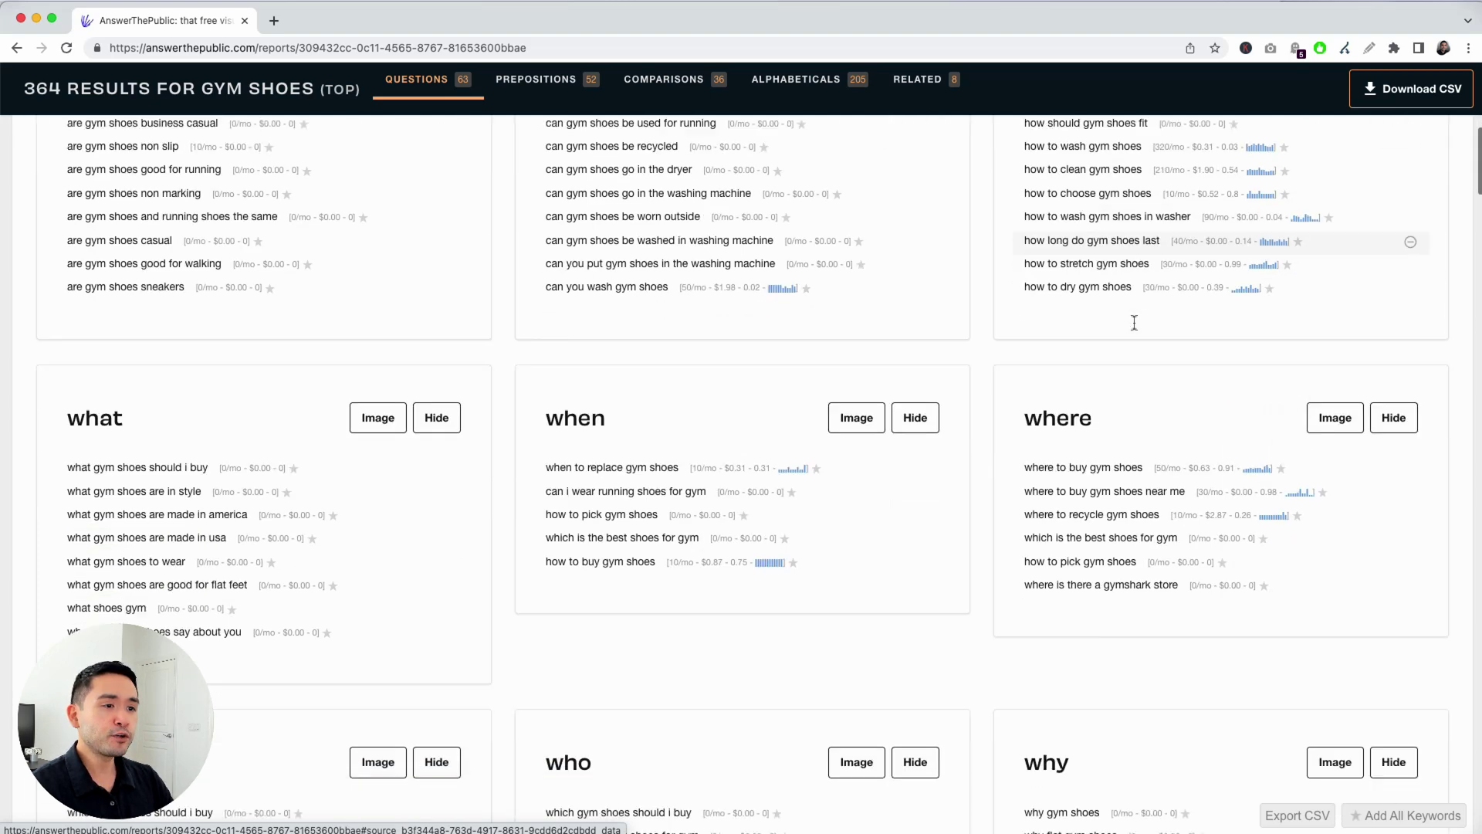
scroll(752, 321, down, 1)
scroll(729, 545, up, 2)
scroll(680, 521, up, 1)
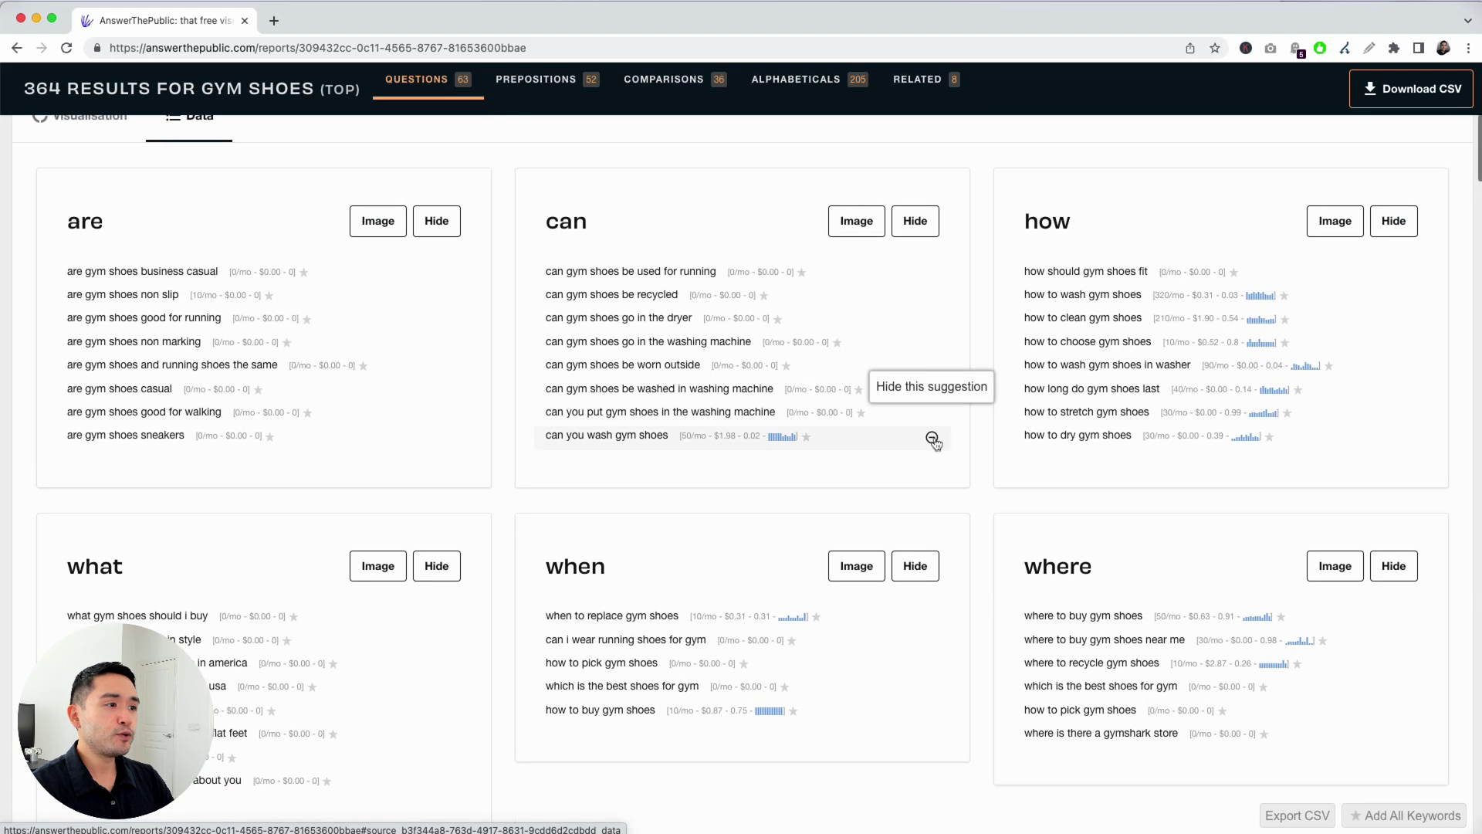
- Star 'how to wash gym shoes in washer' and 'how to clean gym shoes' as favourites
click(1326, 366)
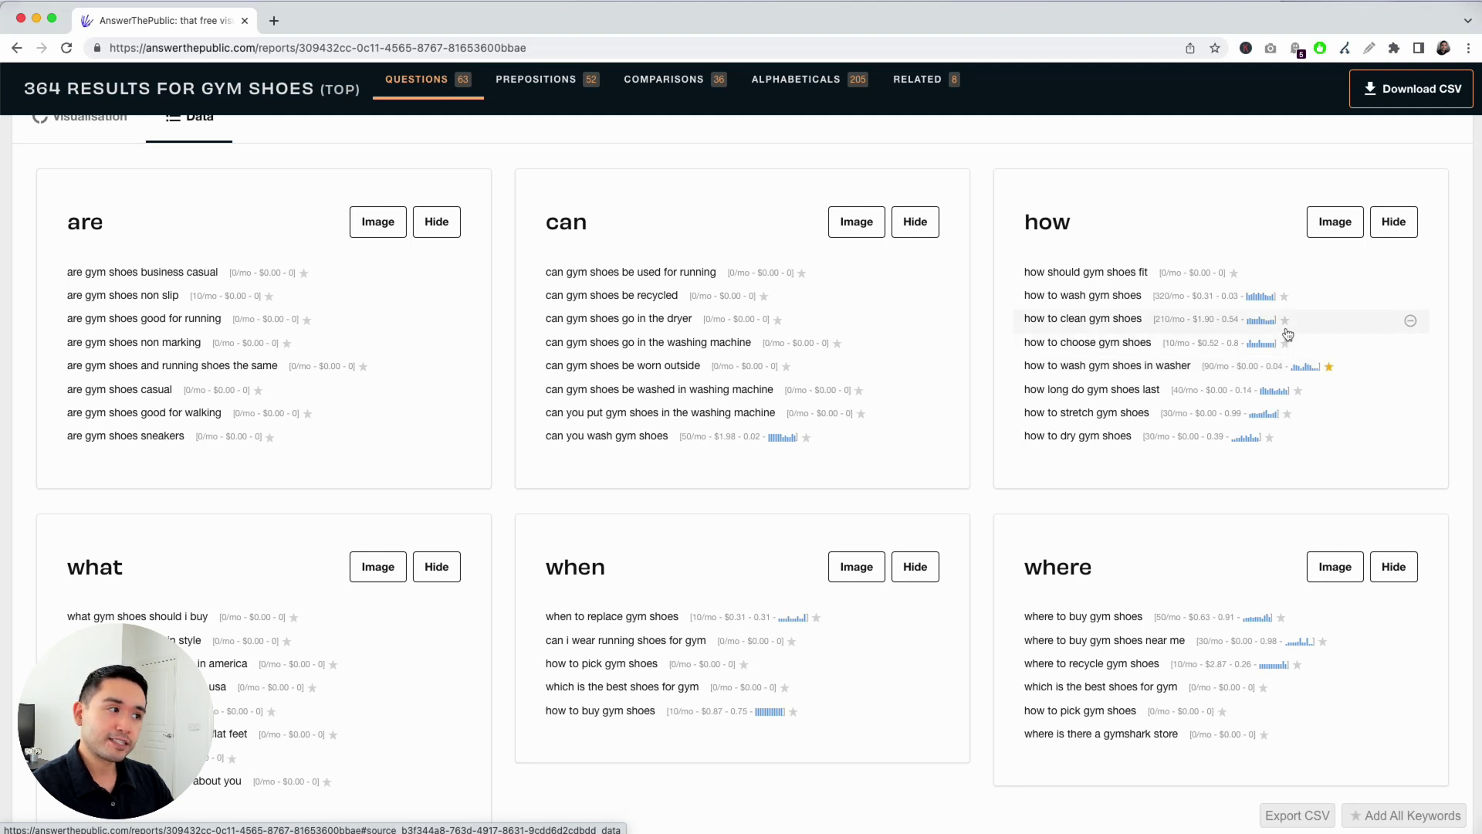
click(1285, 323)
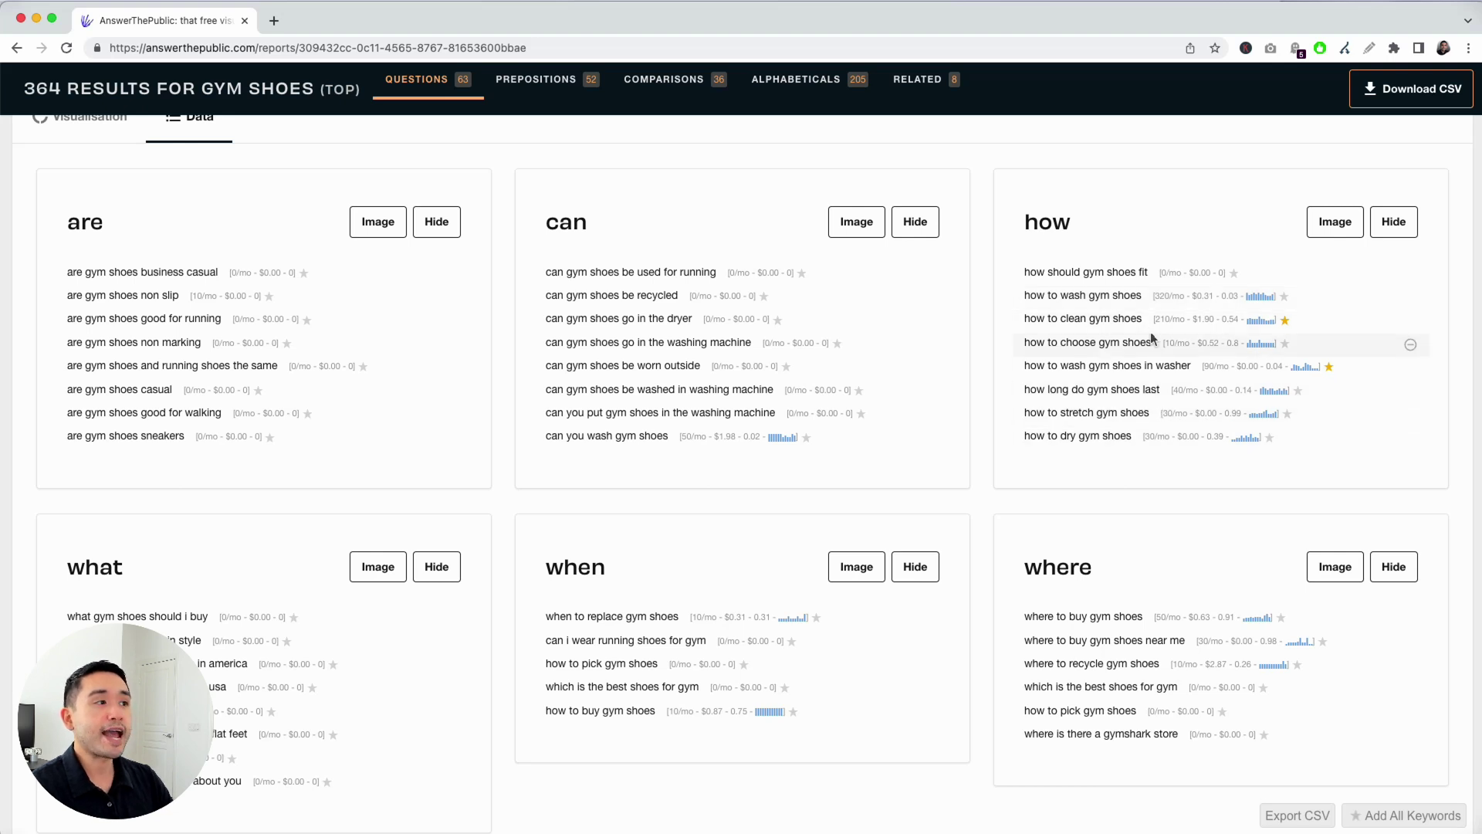
scroll(1153, 337, down, 1)
click(1246, 50)
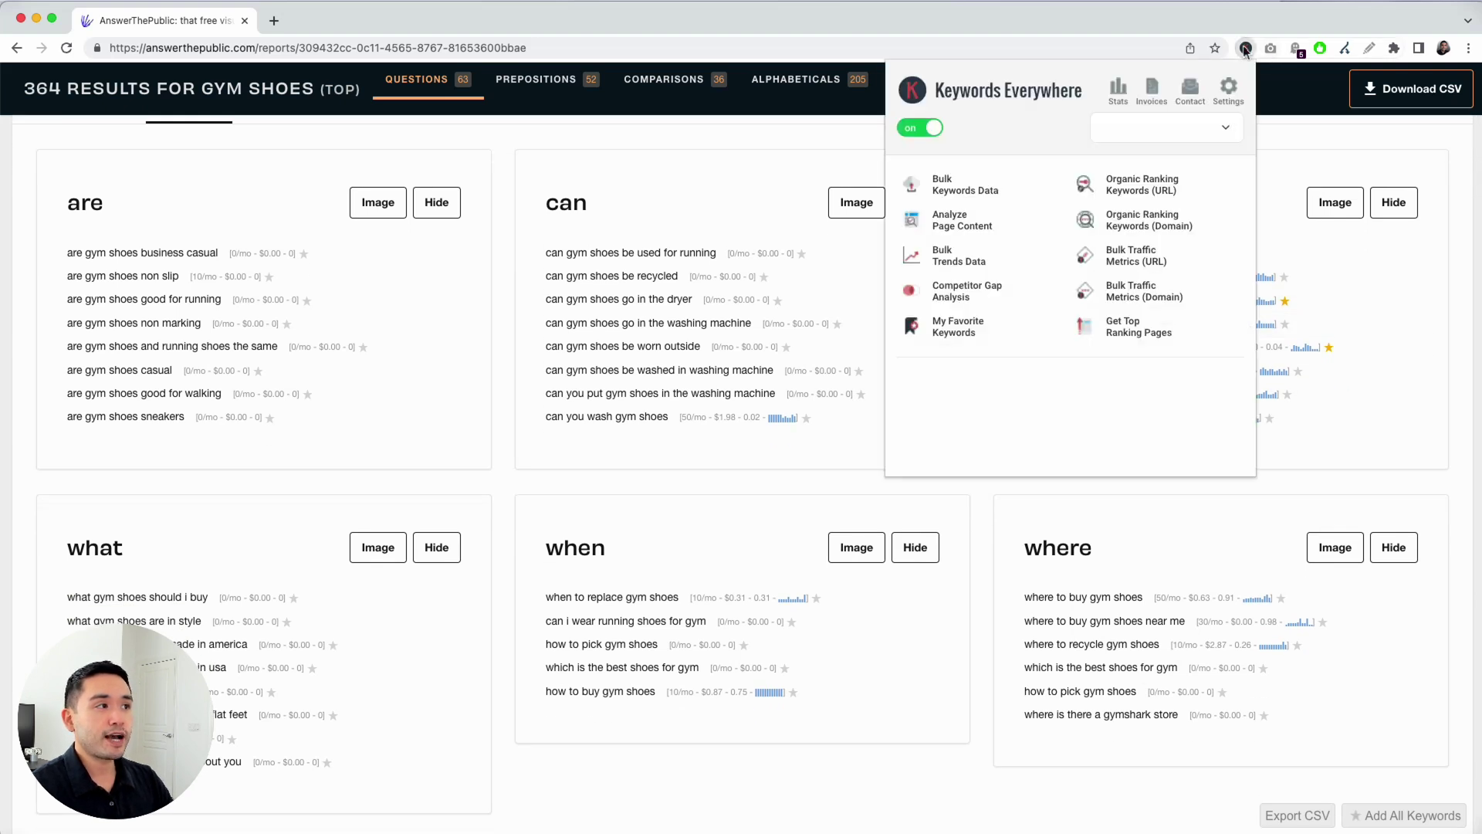
click(1131, 130)
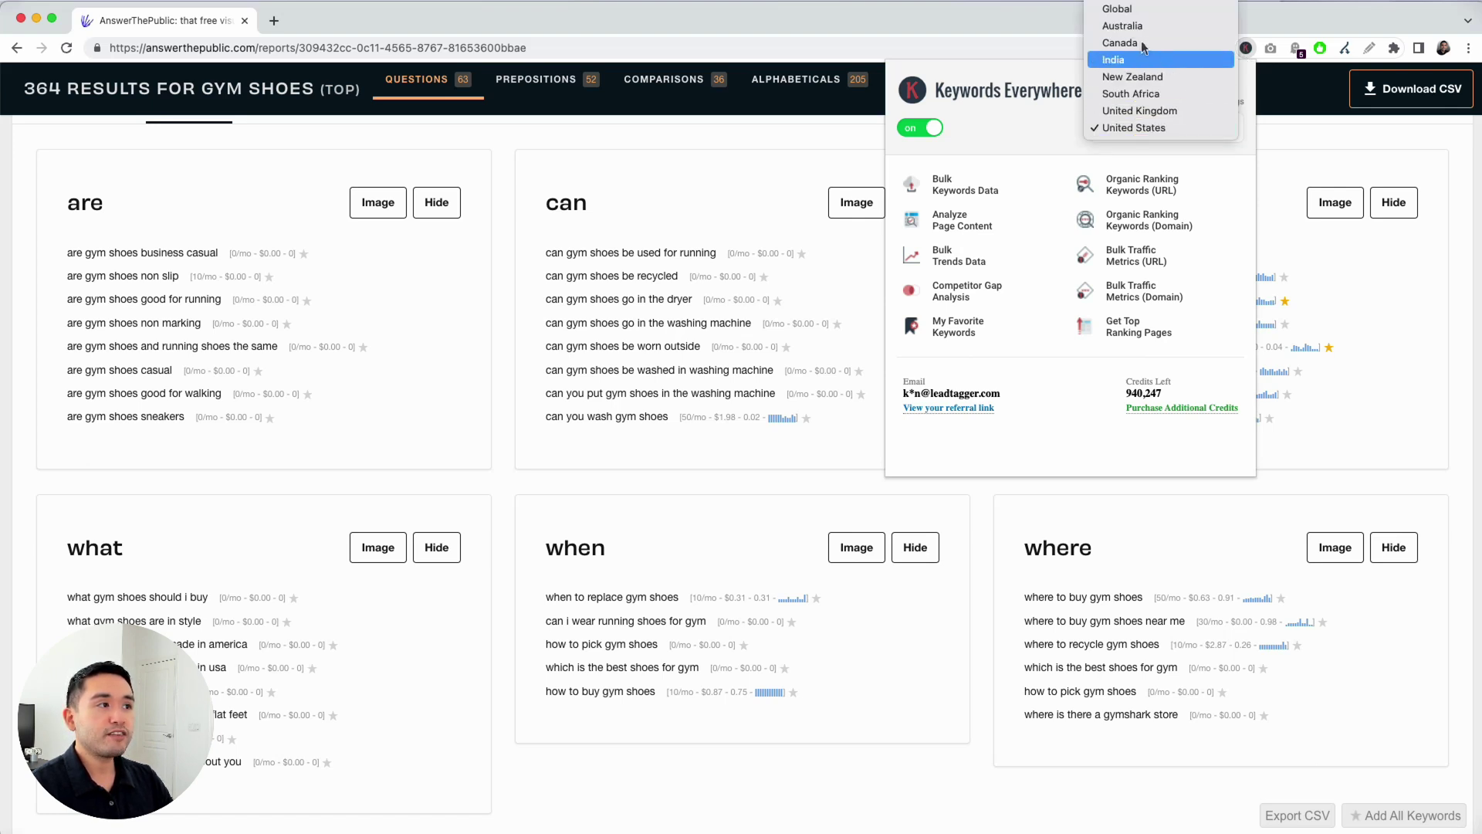
click(1273, 17)
mouse_move(1217, 396)
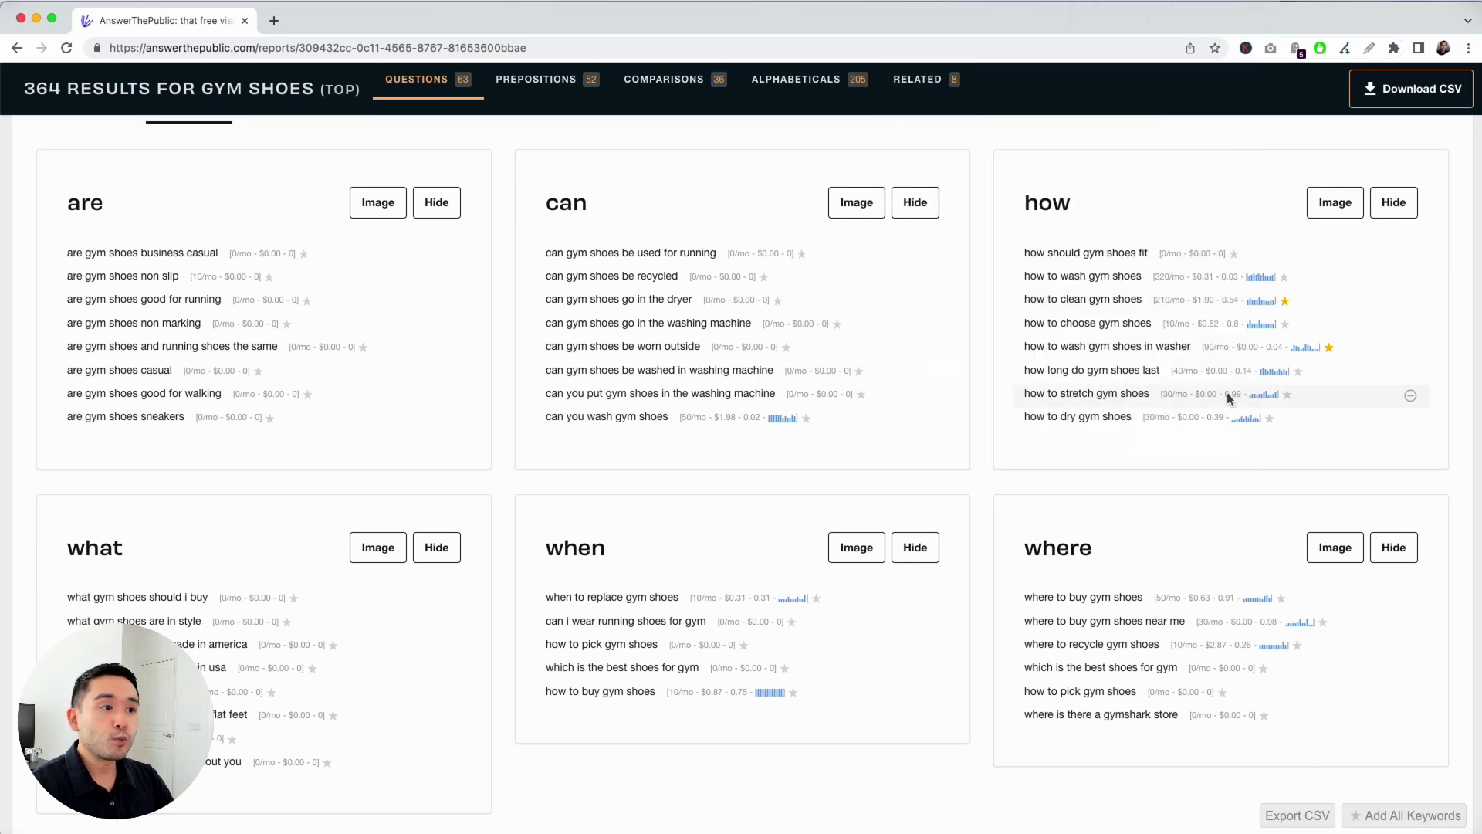
scroll(1207, 417, down, 5)
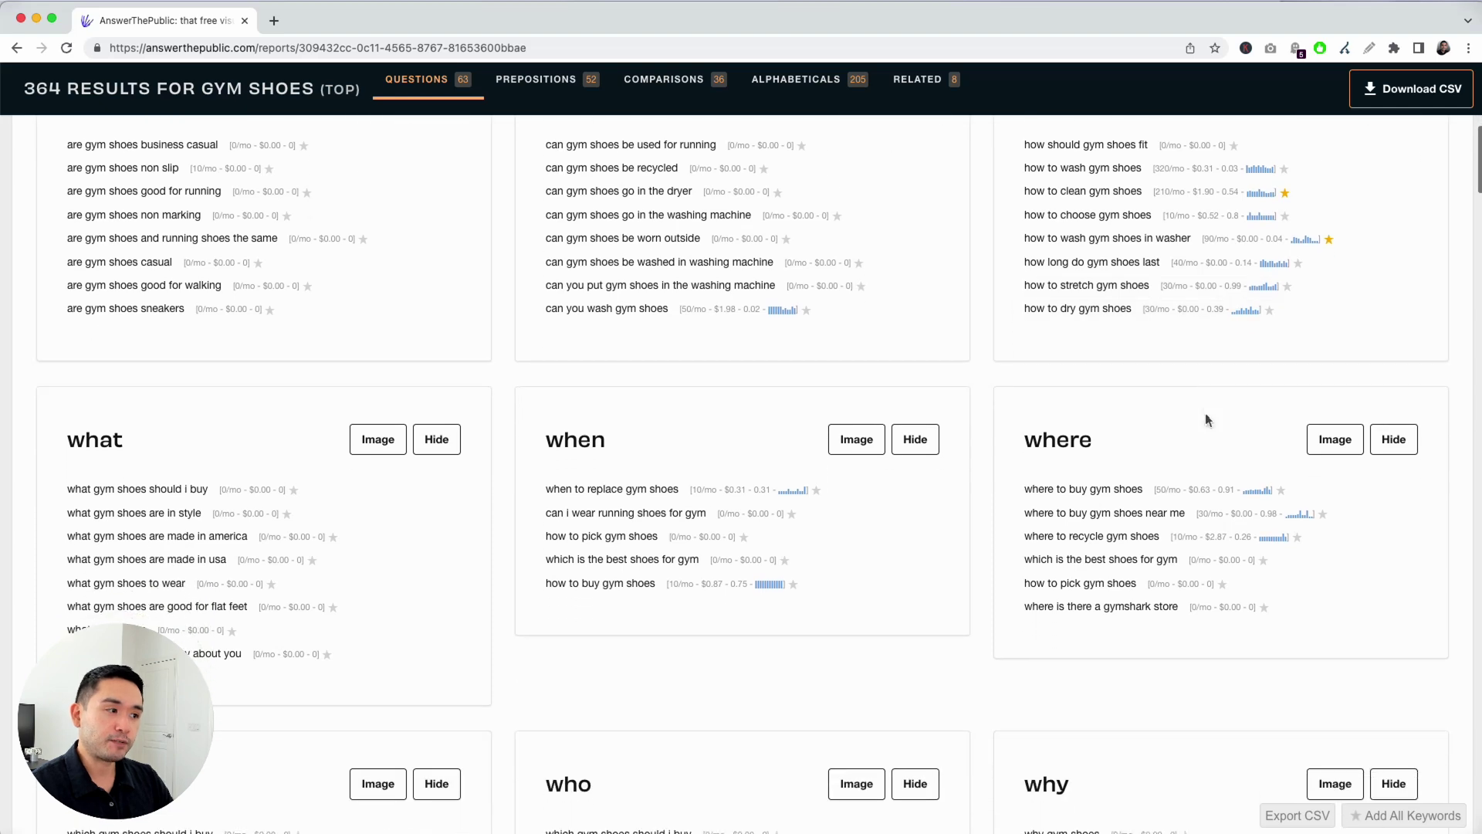
scroll(699, 472, up, 5)
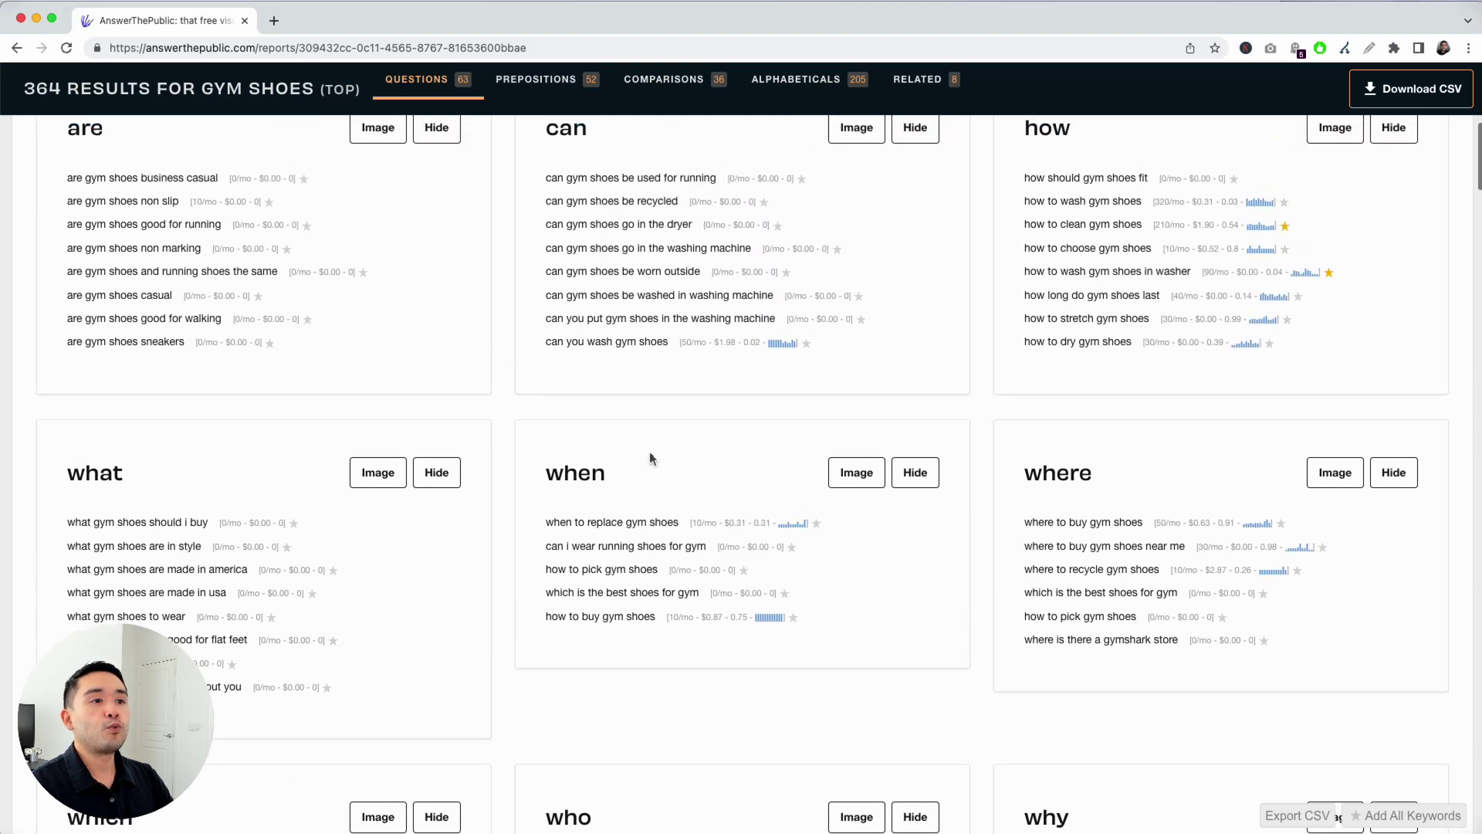